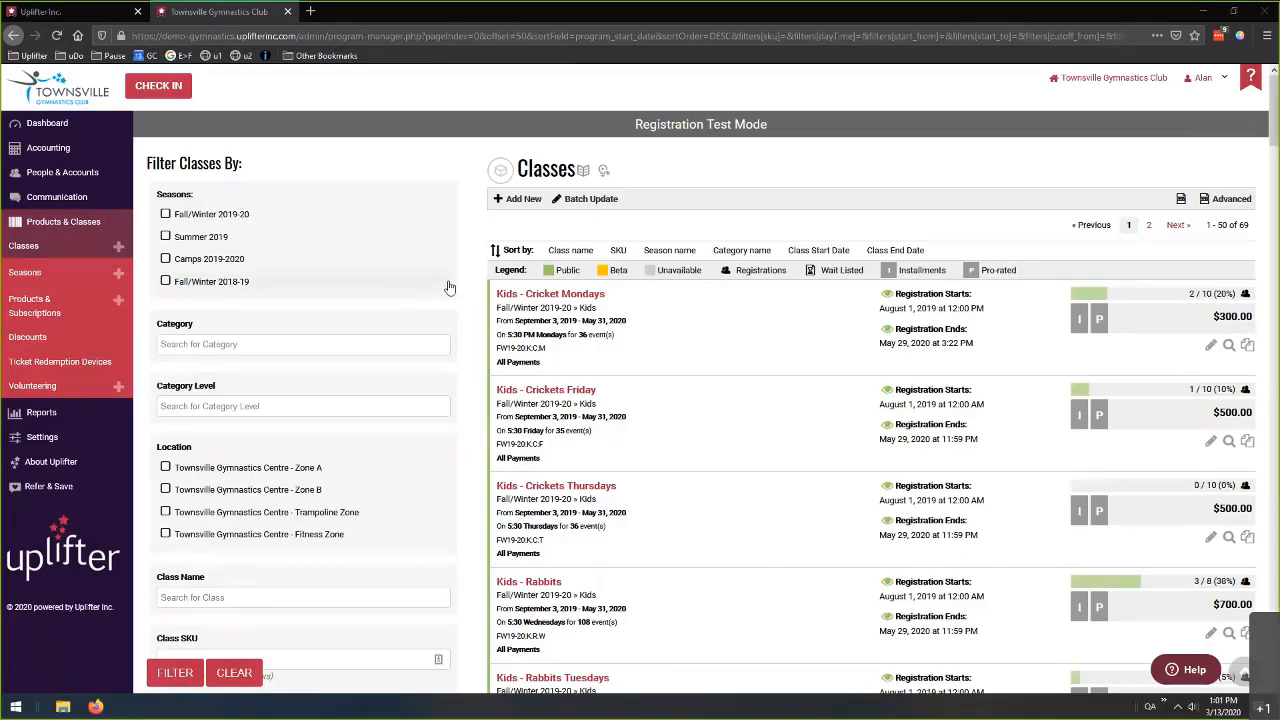
- Filter the classes to the Fall/Winter 2019-20 season and open them for batch updating
scroll(470, 270, down, 3)
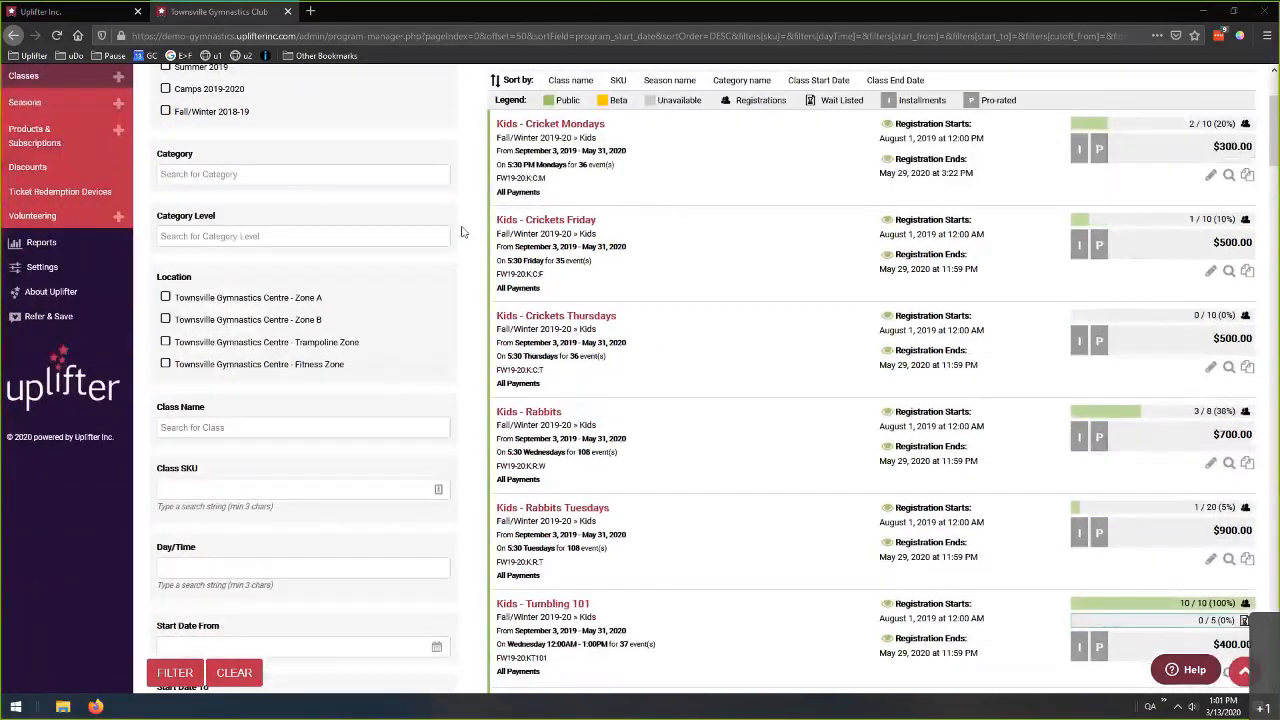
scroll(462, 293, up, 3)
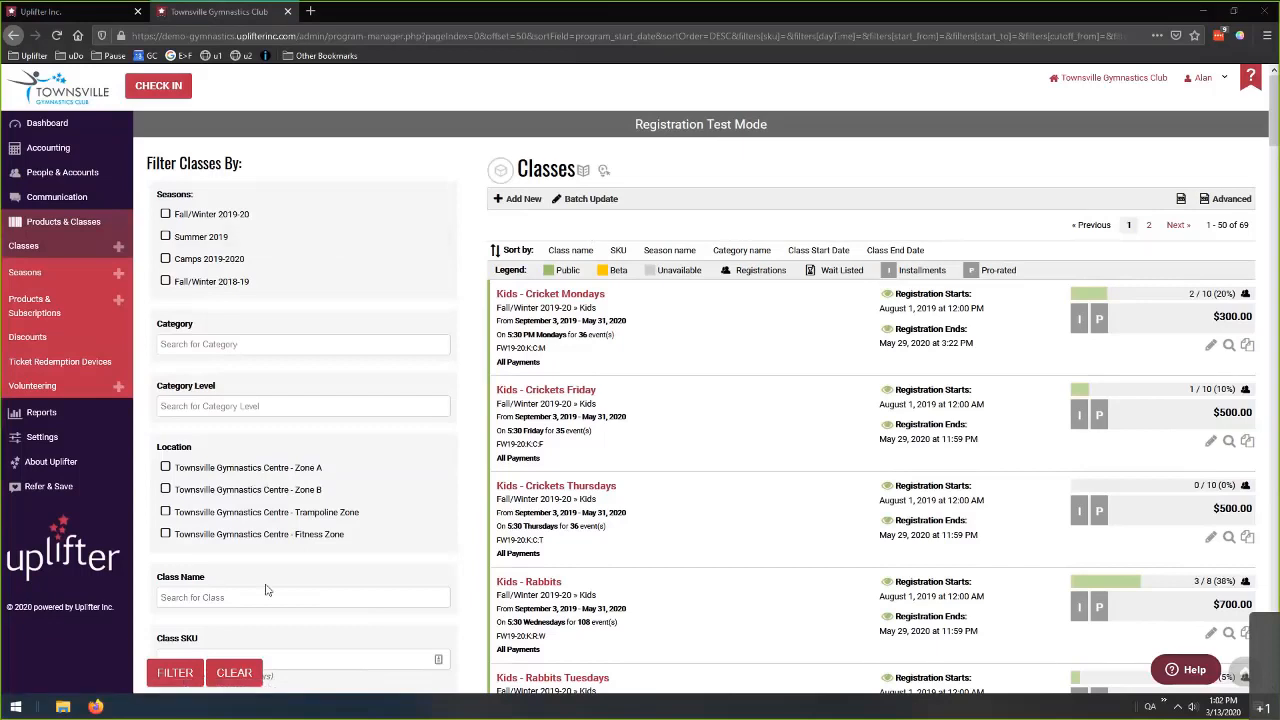
click(205, 217)
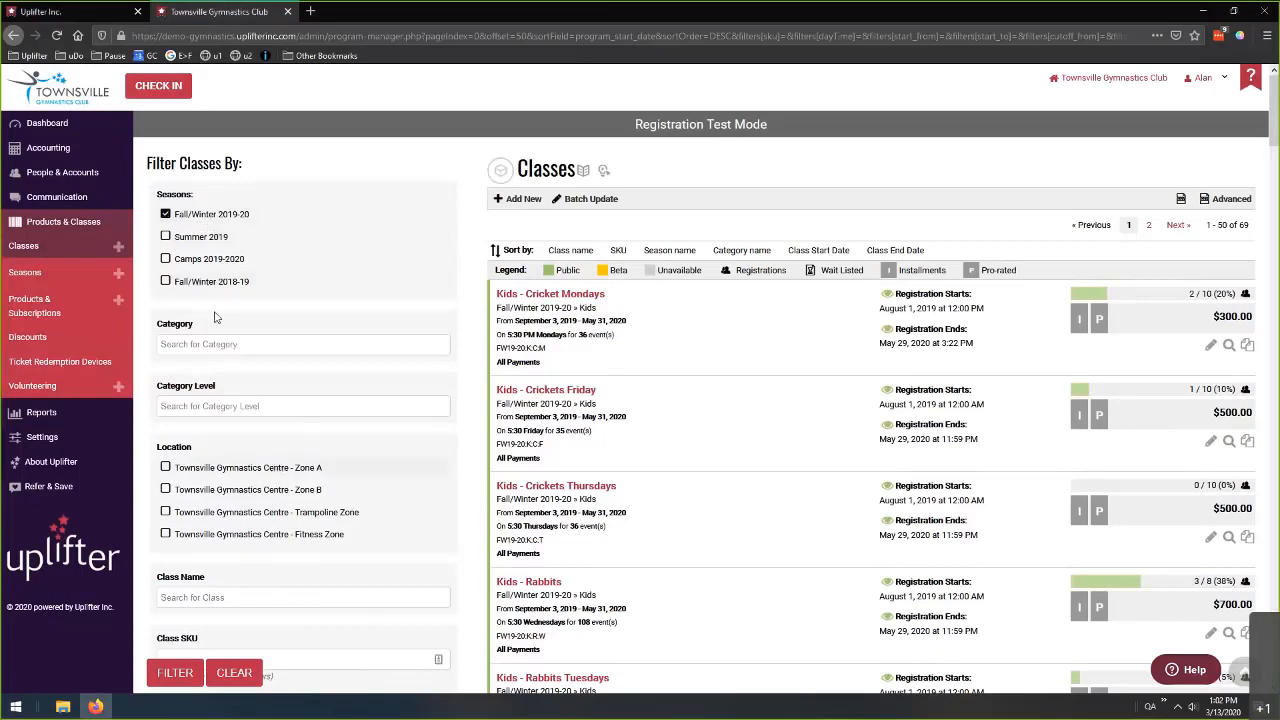
click(175, 672)
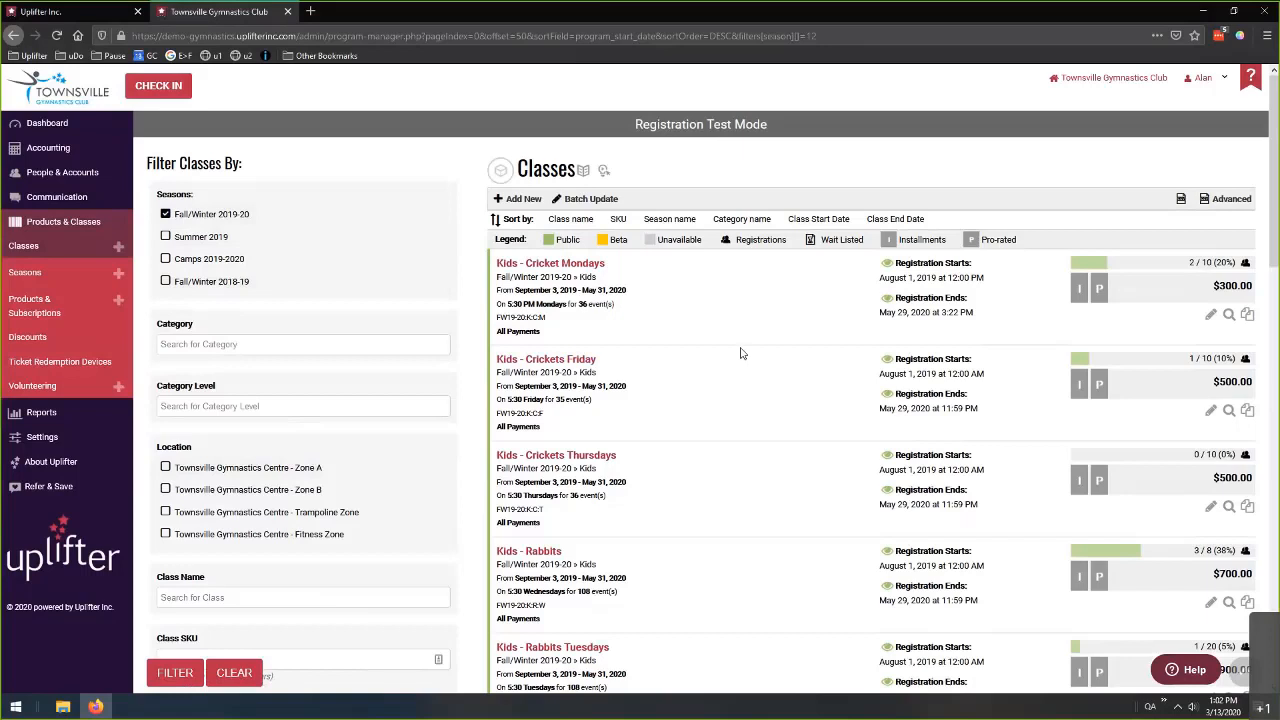
click(585, 199)
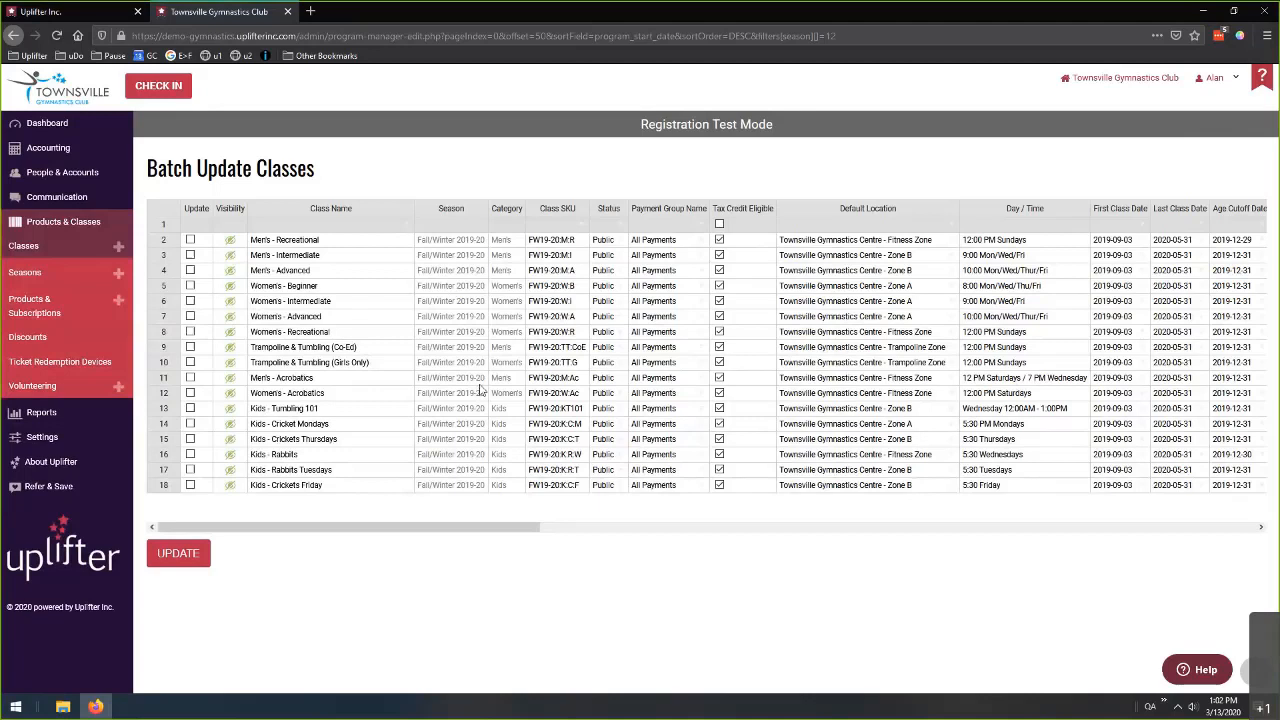
- Change the class name in the Women's - Advanced row to "Women's - Advancesdfa"
click(324, 257)
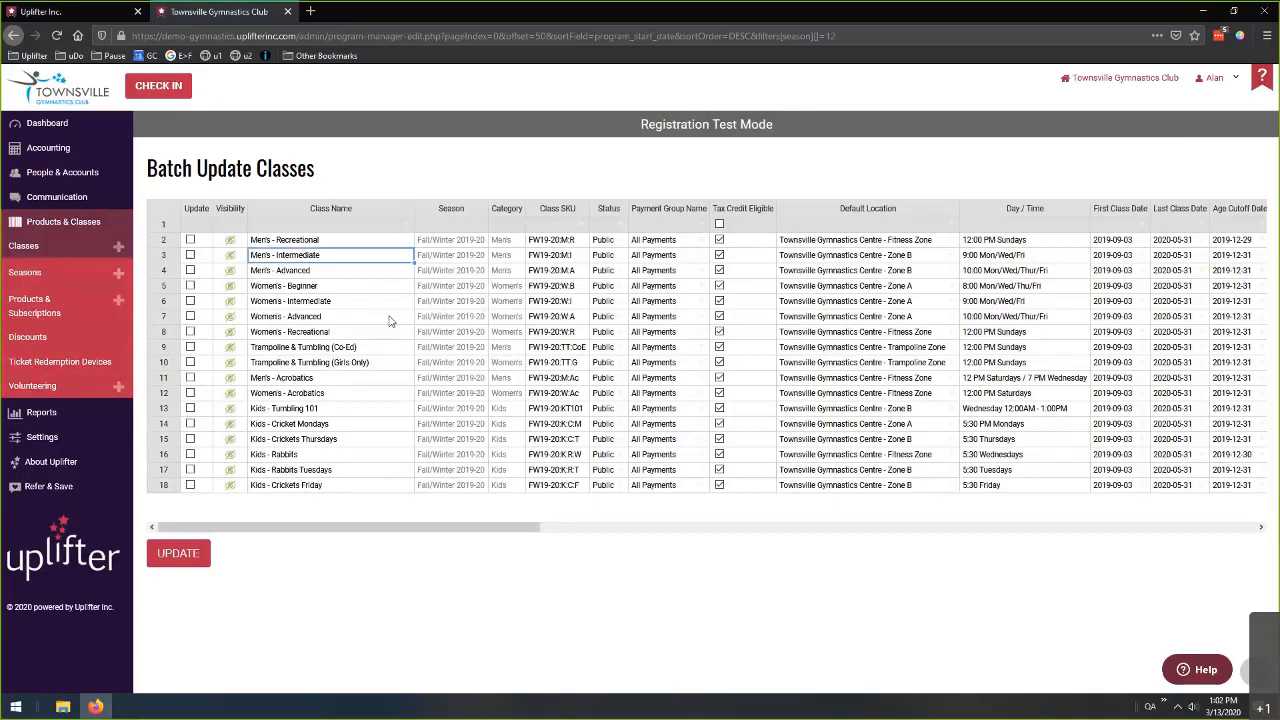
click(335, 319)
double_click(335, 319)
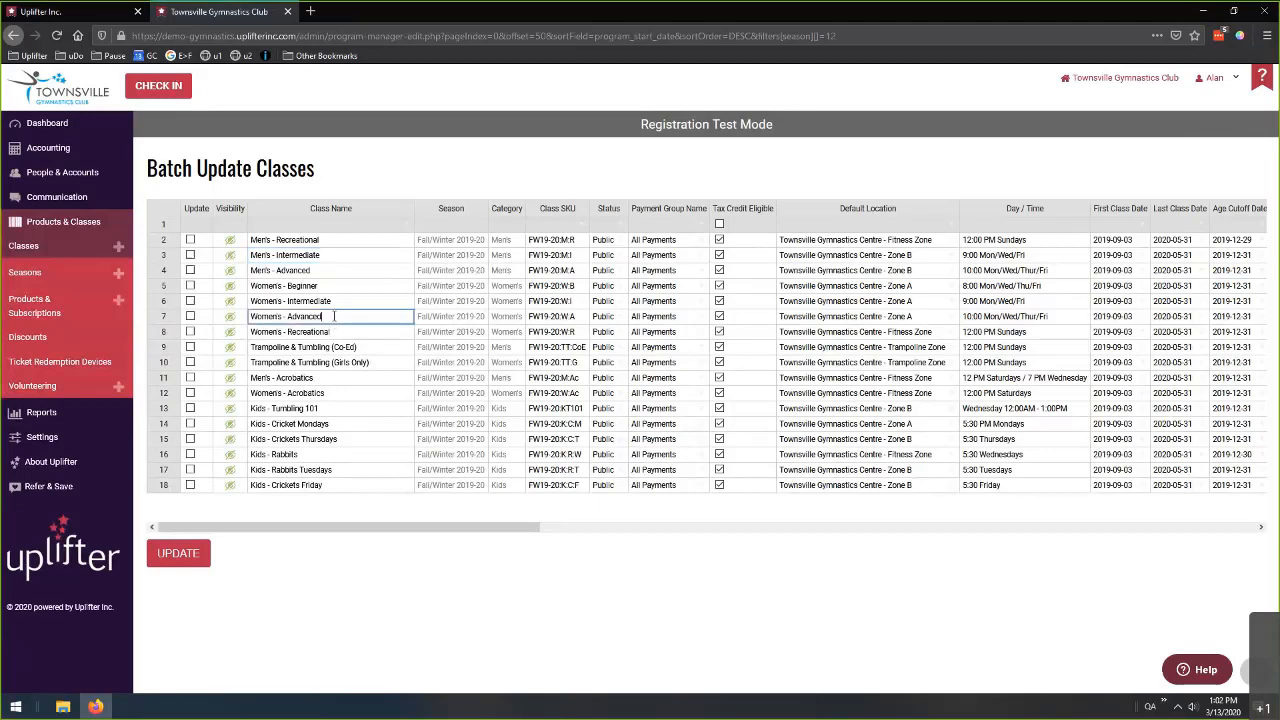
text(fa)
key(Return)
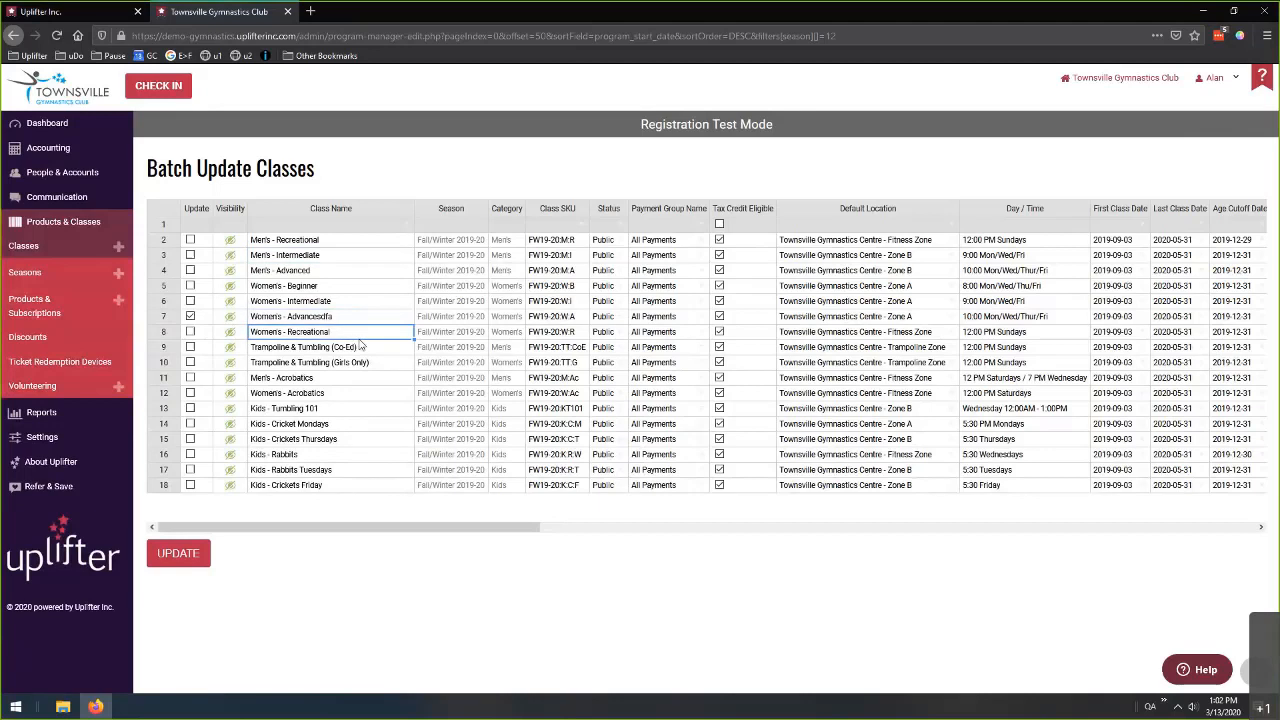
click(352, 321)
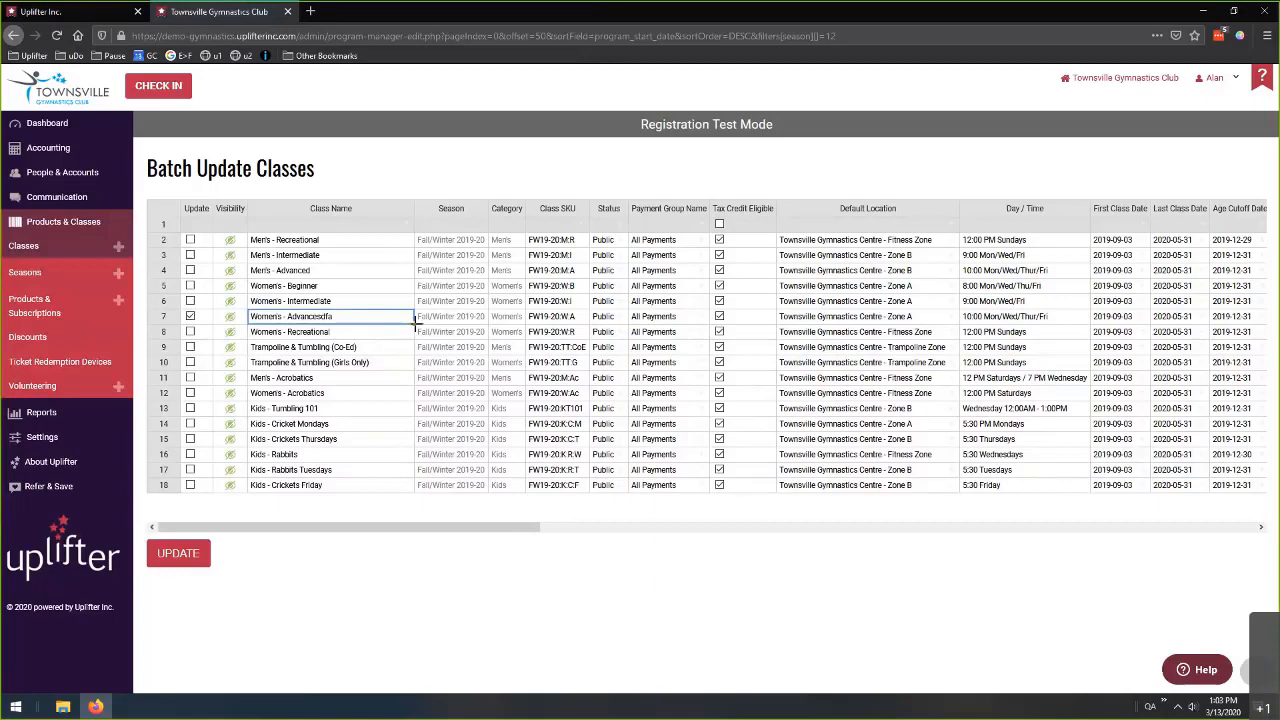
- Fill the edited class name down from row 7 through row 12
key(ctrl+plus)
key(ctrl+plus)
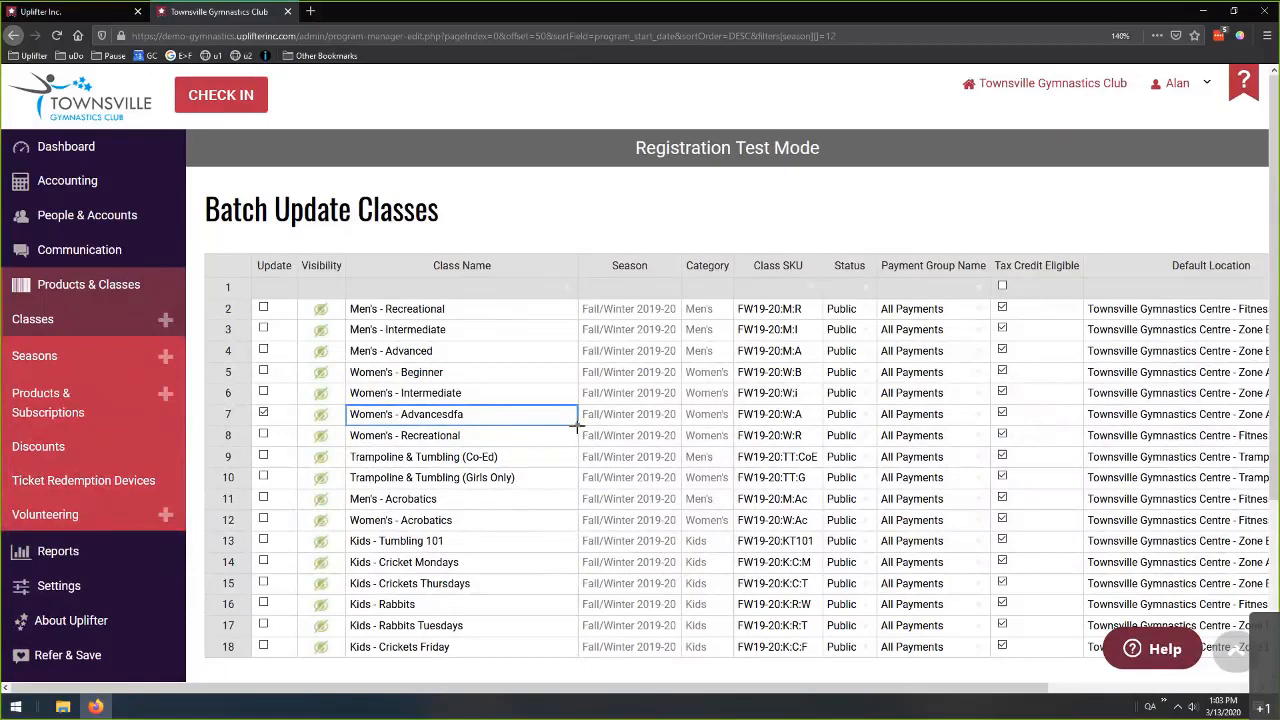
drag(578, 425, 572, 522)
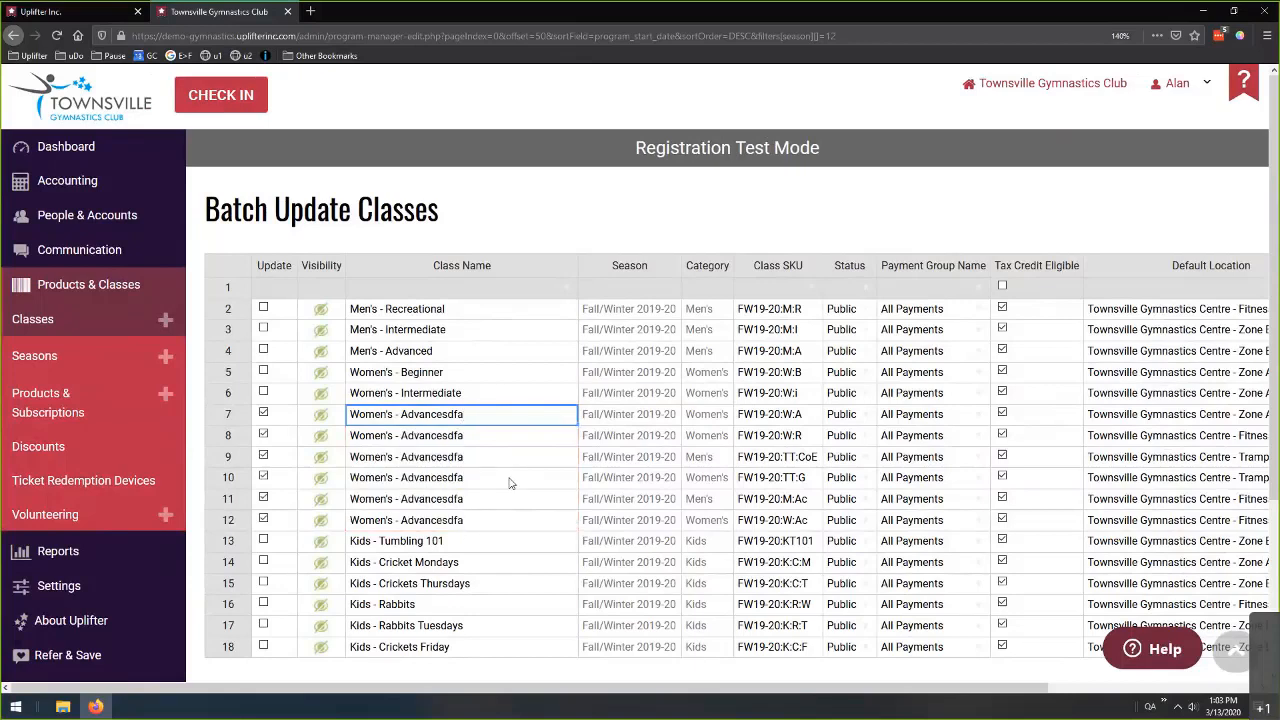
- Undo the class name fill and the name edit in row 7
key(ctrl+minus)
key(ctrl+minus)
key(ctrl+minus)
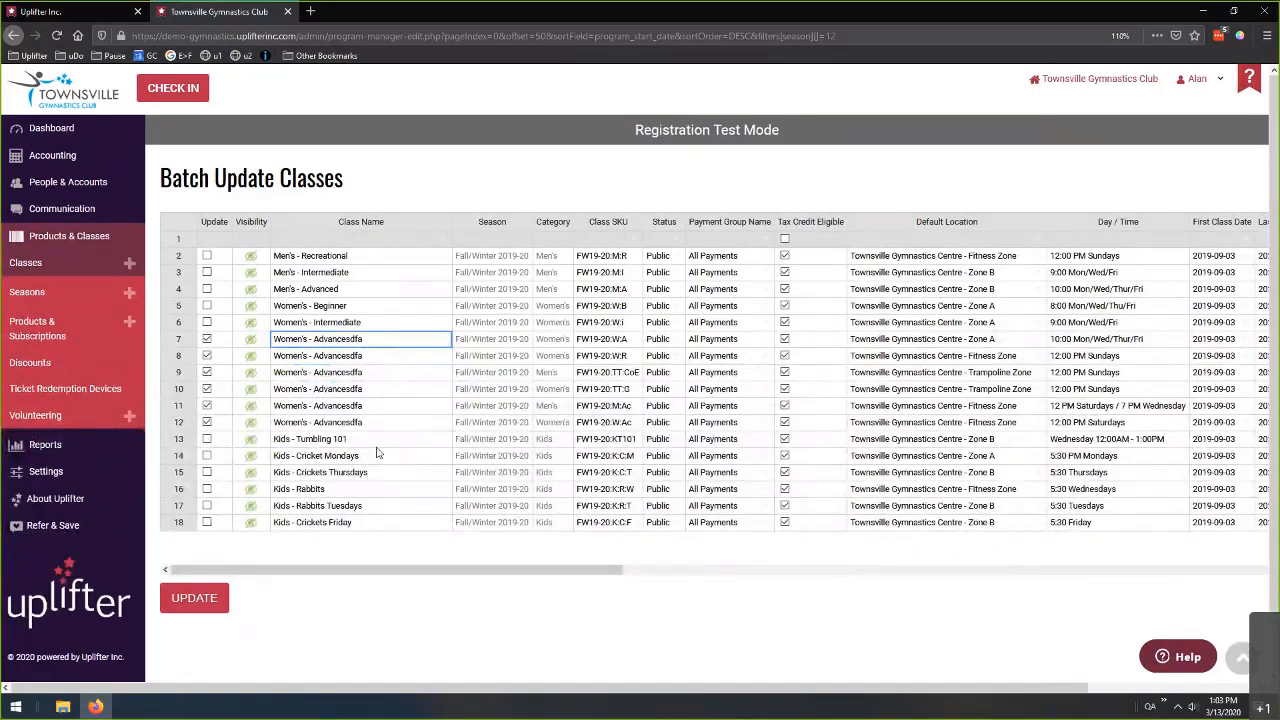
key(ctrl+z)
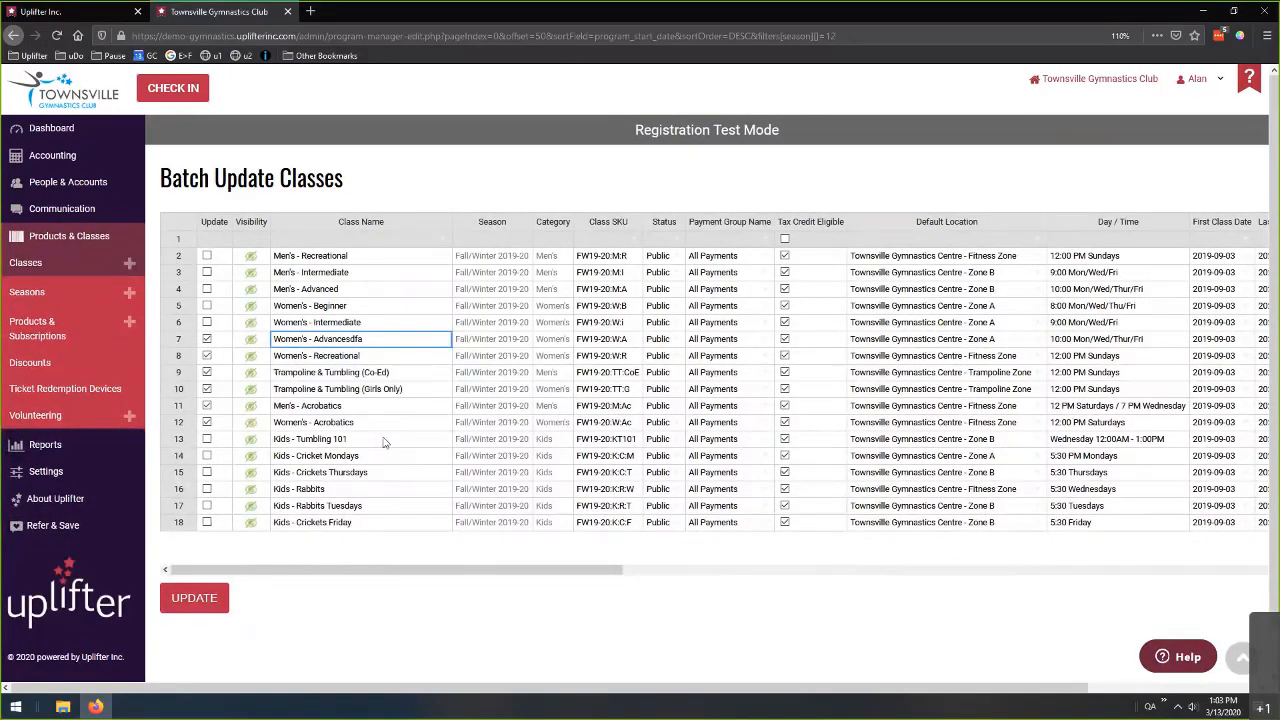
key(ctrl+z)
- Set Day / Time to "This Time" and First Class Date to 2020-03-03 for all listed classes at once
click(1122, 239)
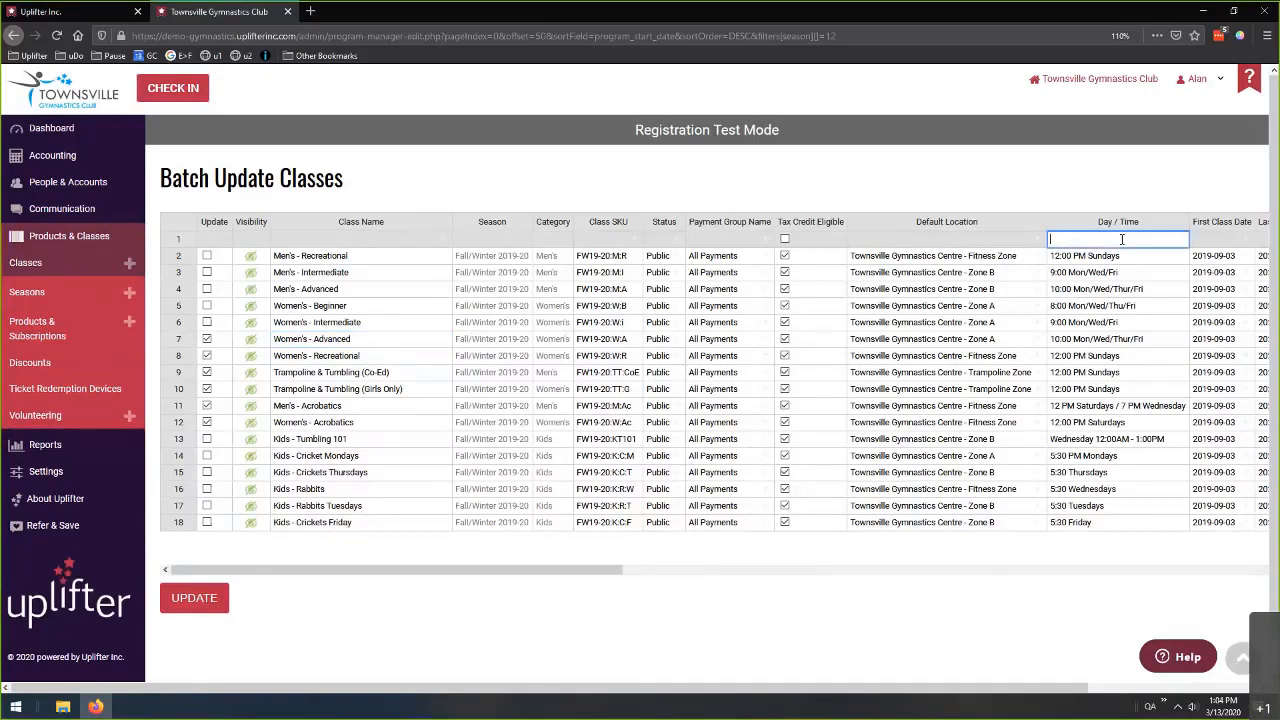
text(This Time)
key(Return)
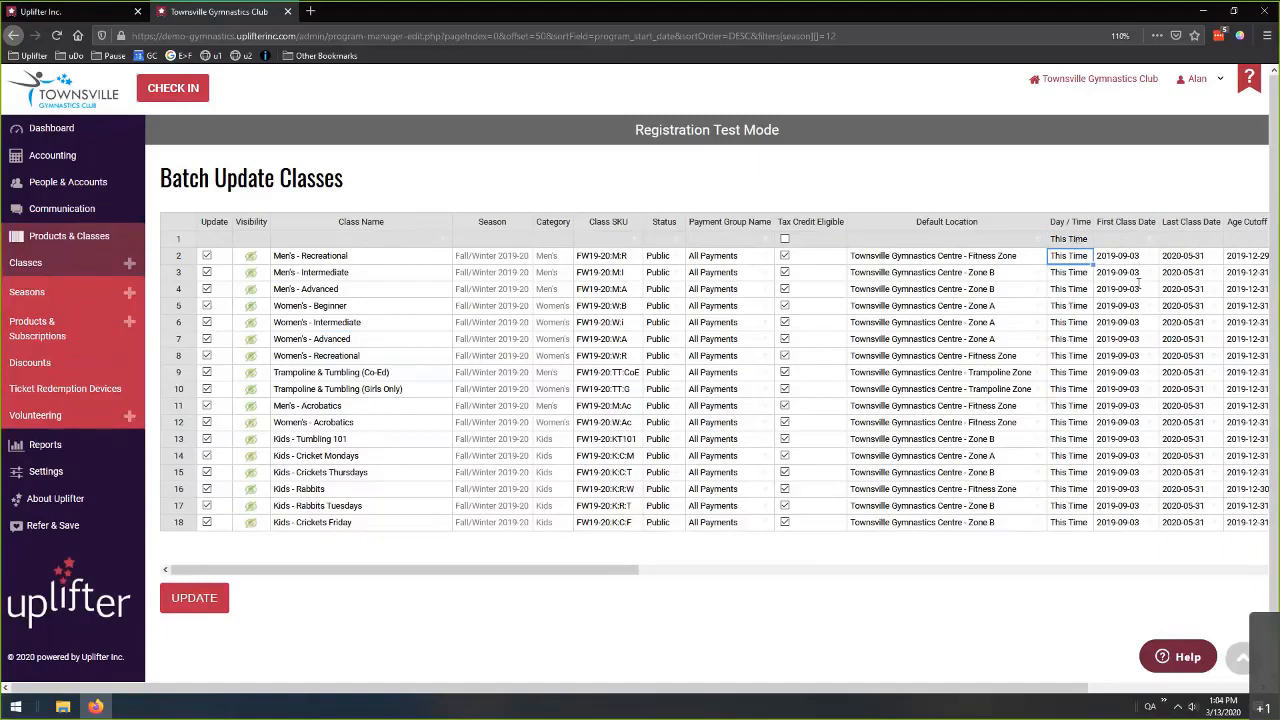
click(1152, 240)
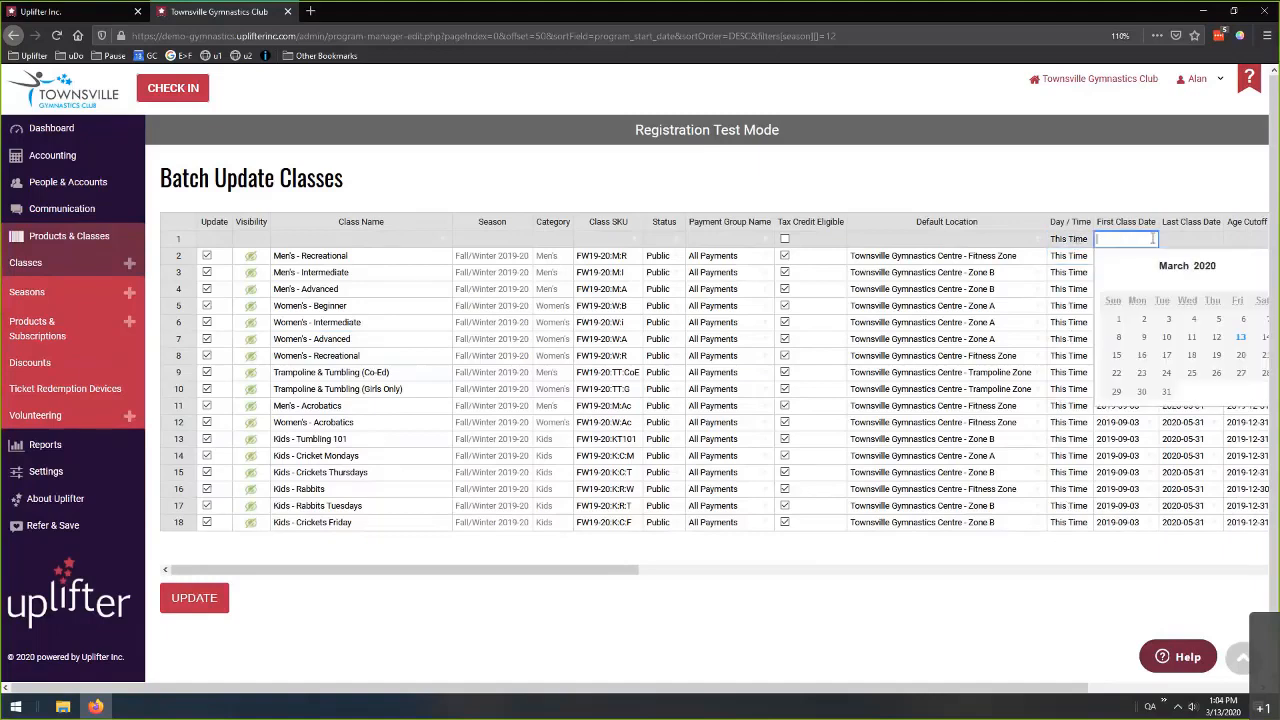
click(1168, 319)
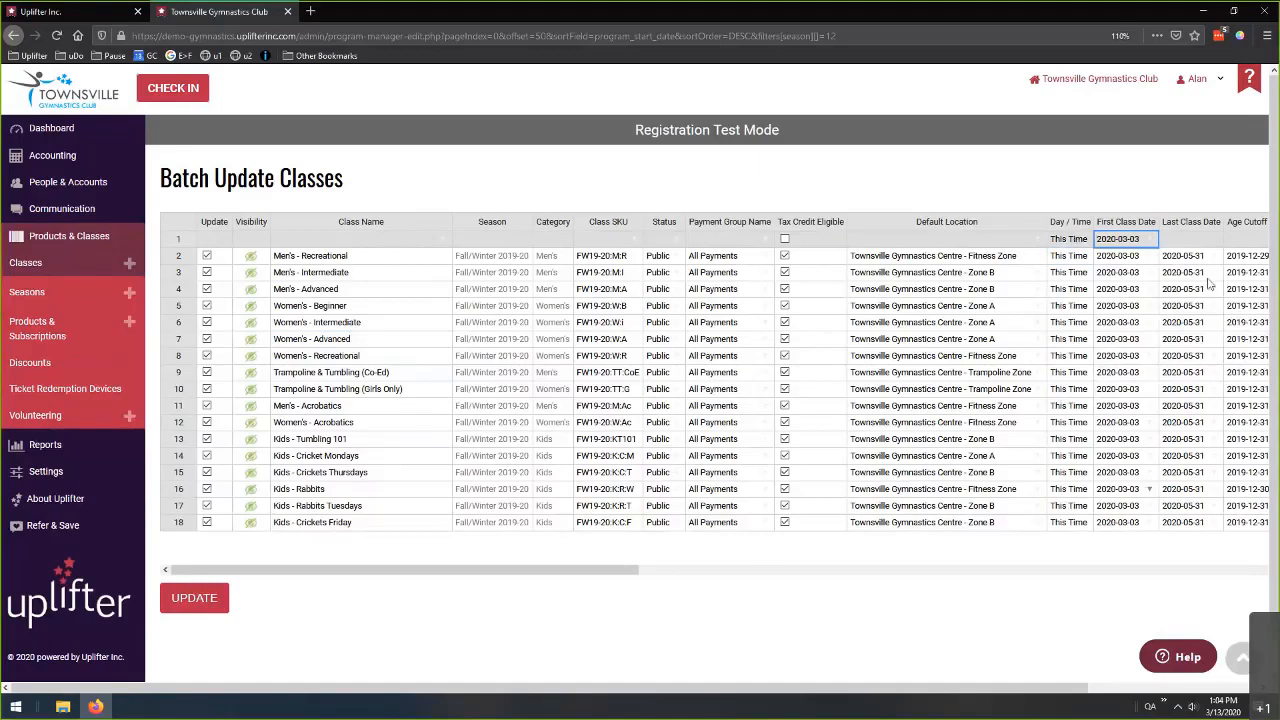
- Replace "Kids" with "Youth" in all class names
drag(620, 569, 585, 580)
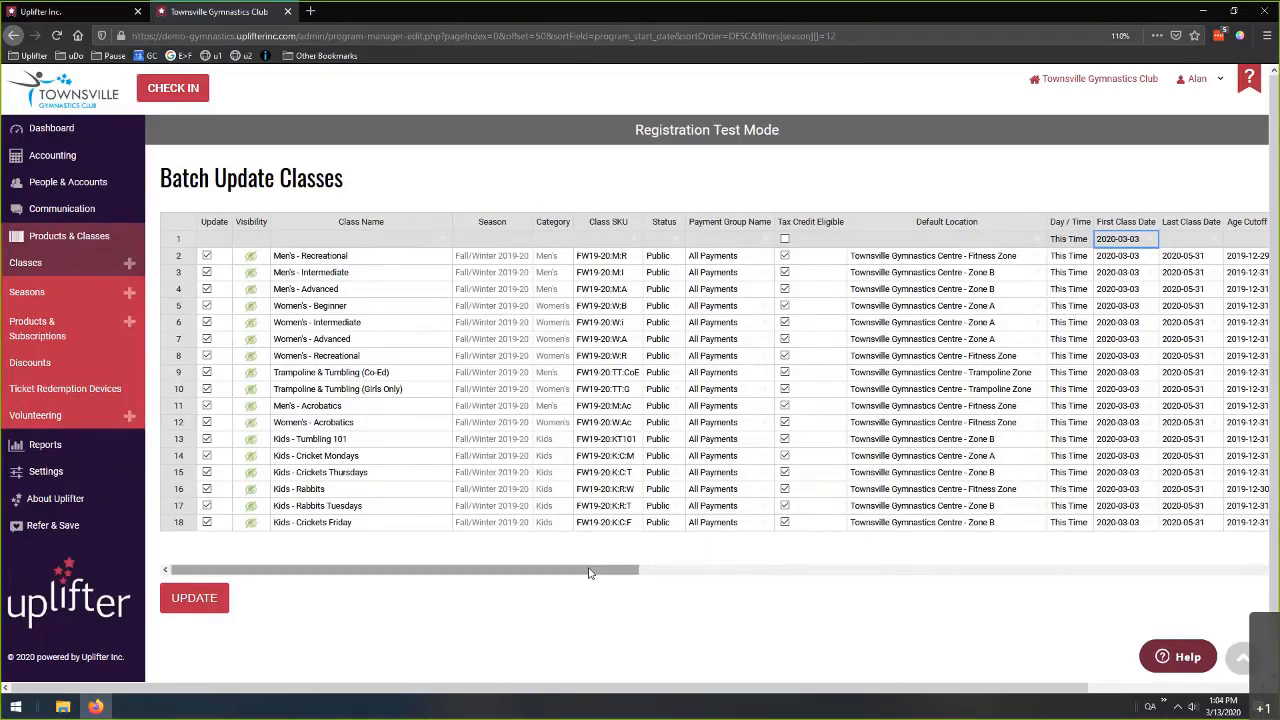
drag(590, 573, 420, 575)
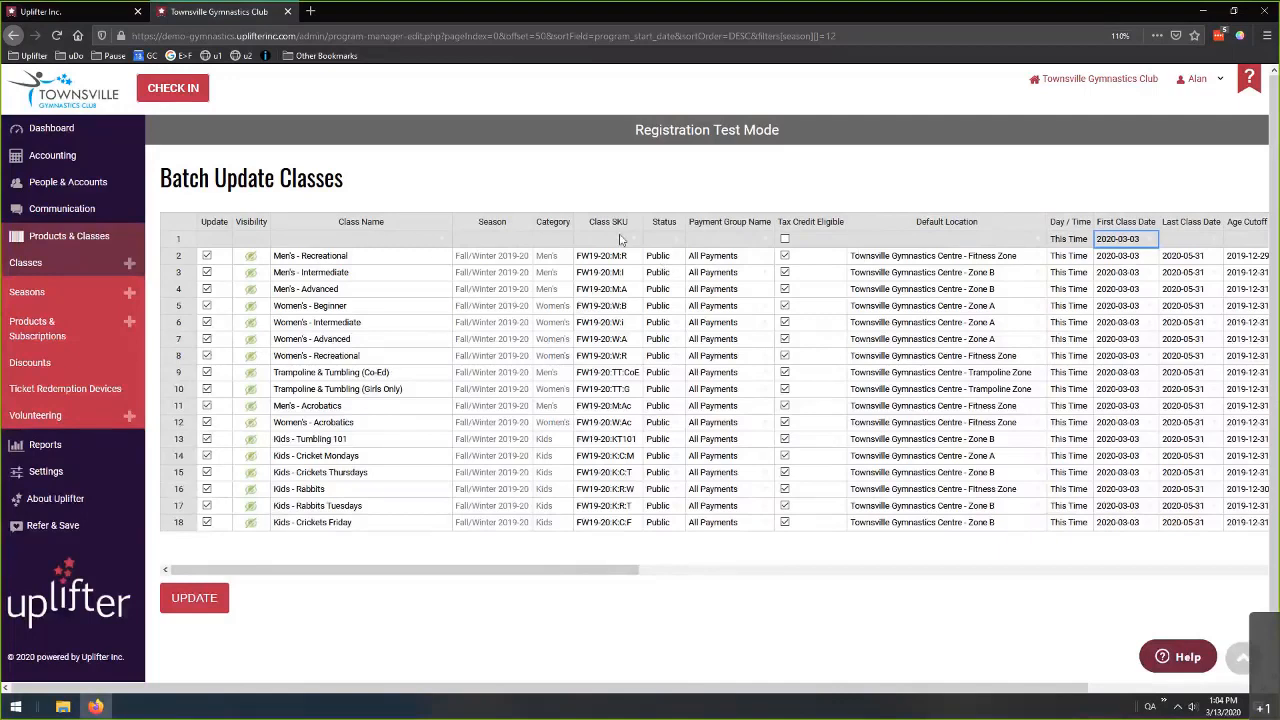
click(443, 241)
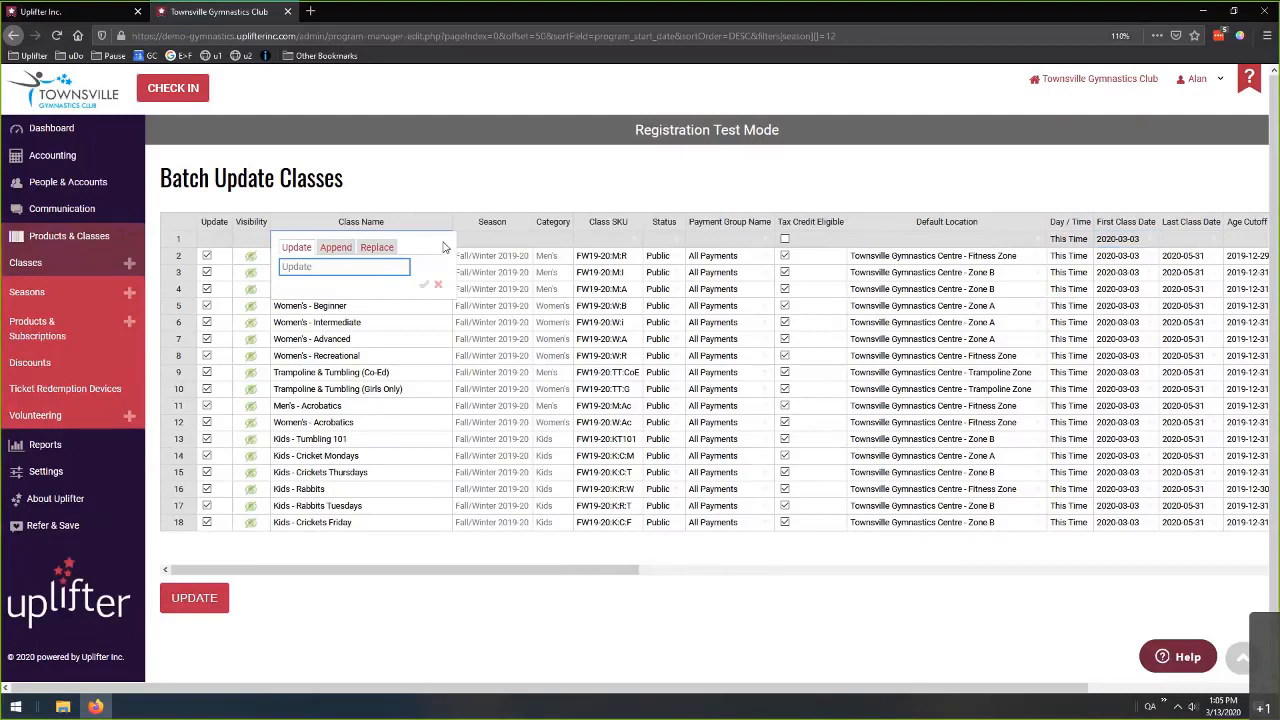
click(389, 249)
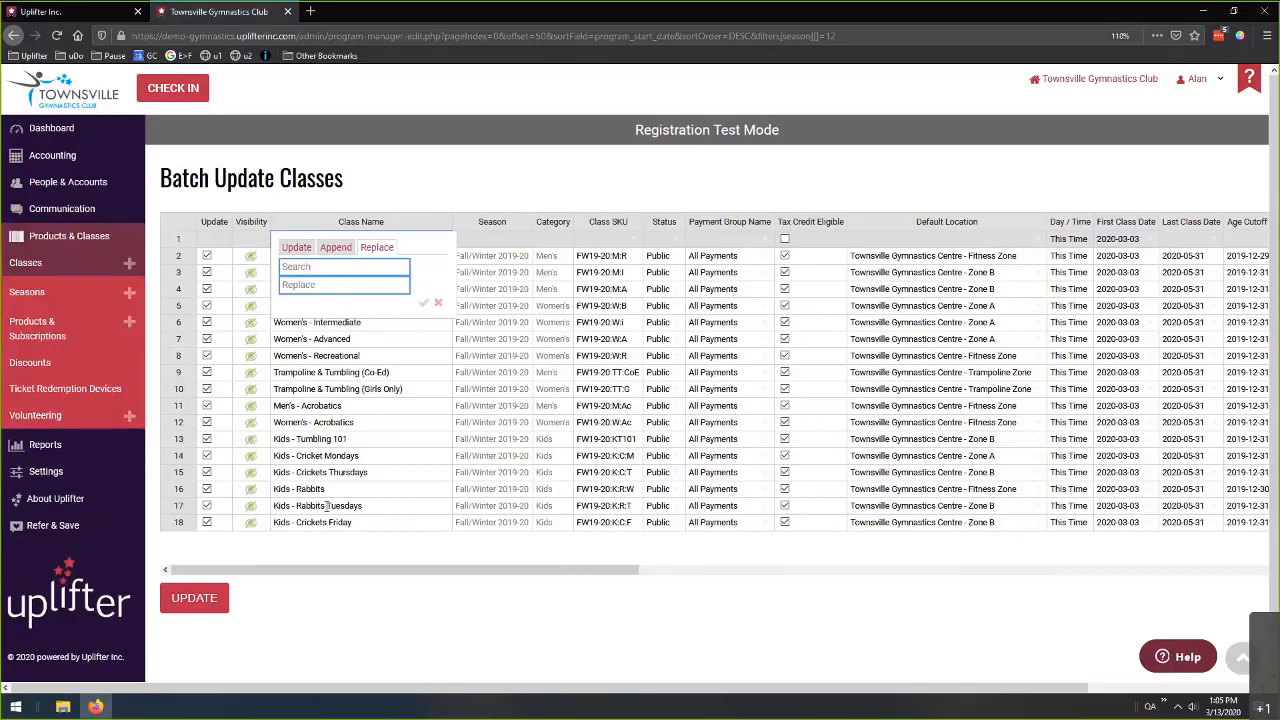
click(341, 266)
text(Kids)
key(Tab)
text(Youth)
click(425, 305)
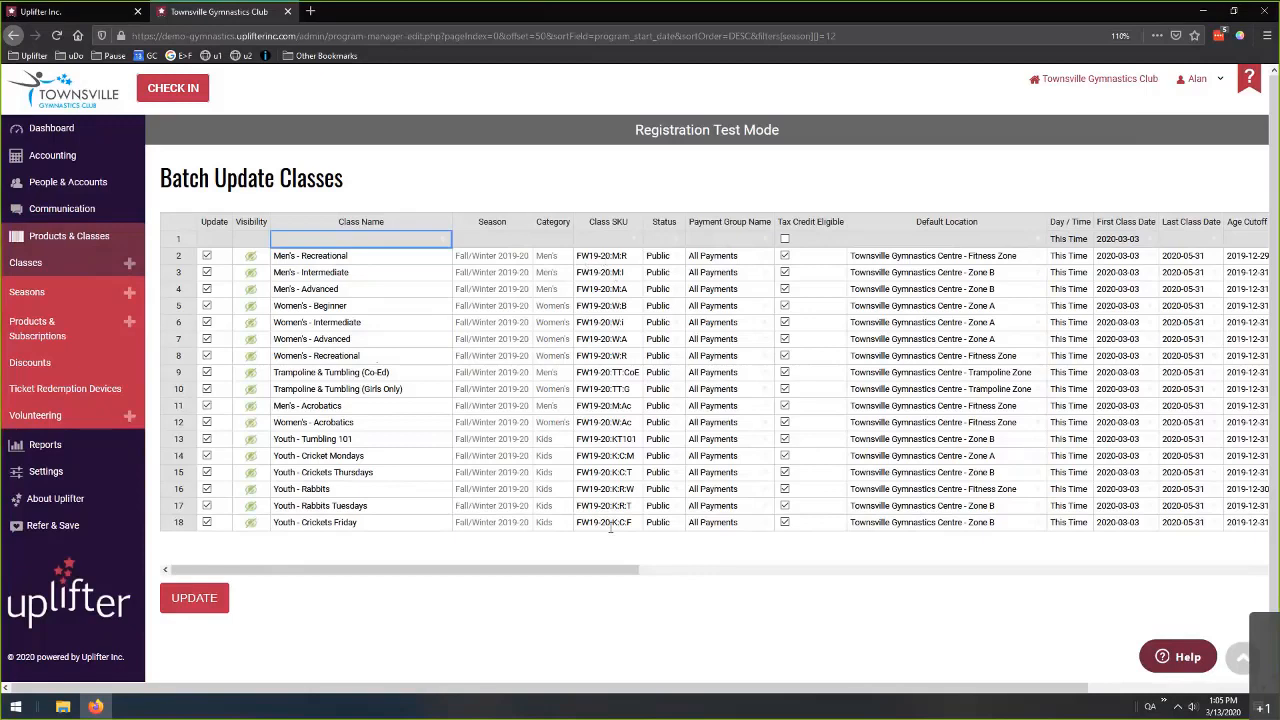
- Replace "19-20" with "20" in all class SKUs
click(636, 240)
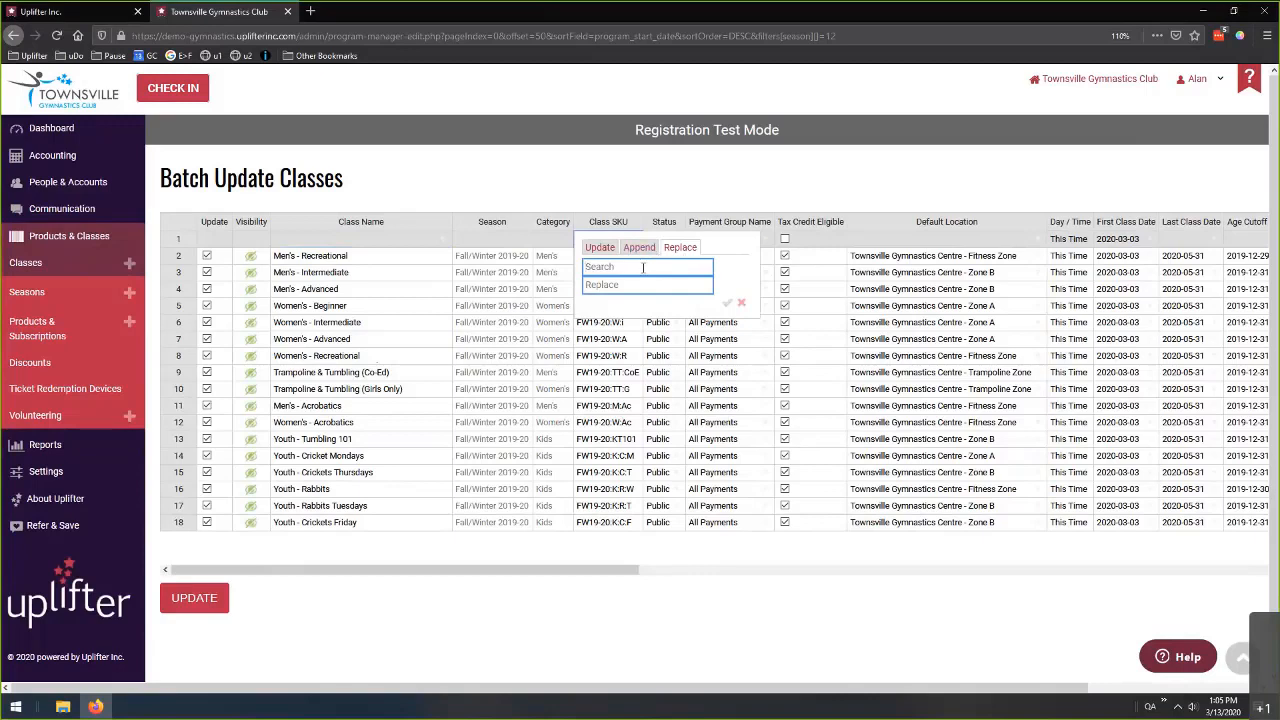
text(1)
text(9-20)
text(20)
click(728, 305)
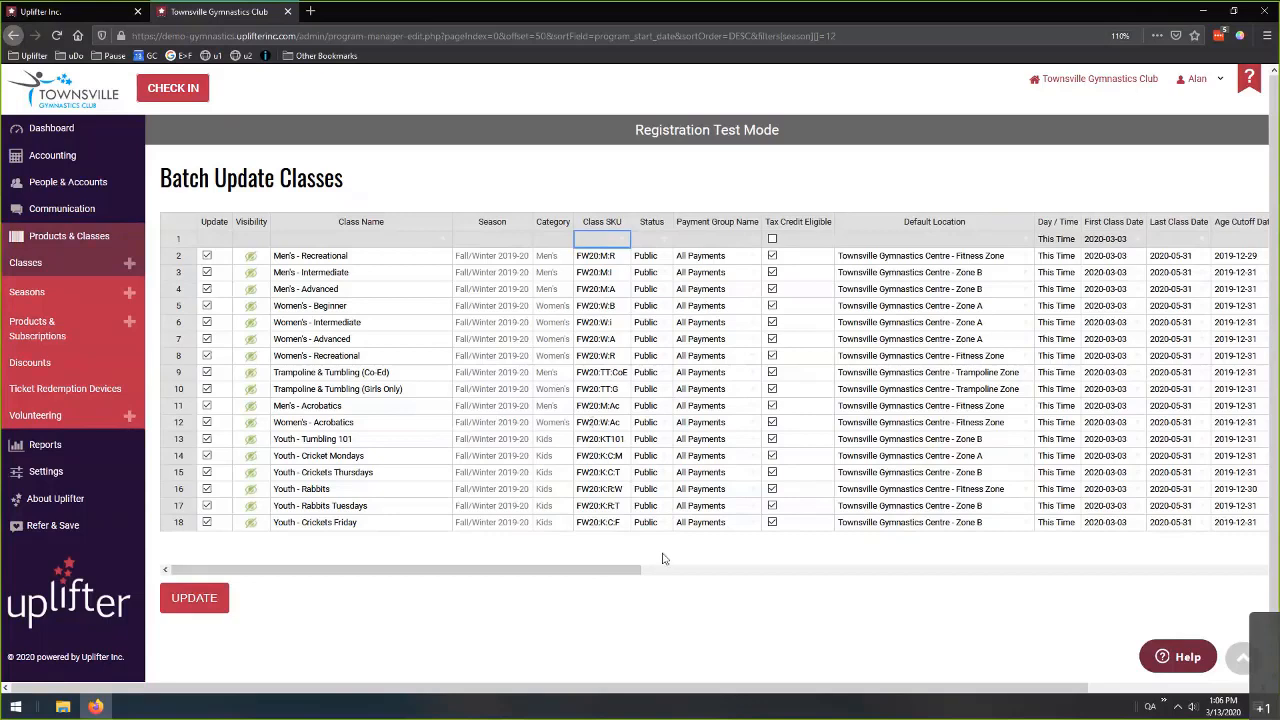
- Exclude the Men's - Recreational, Men's - Intermediate and Men's - Advanced classes from the update
drag(626, 571, 1275, 558)
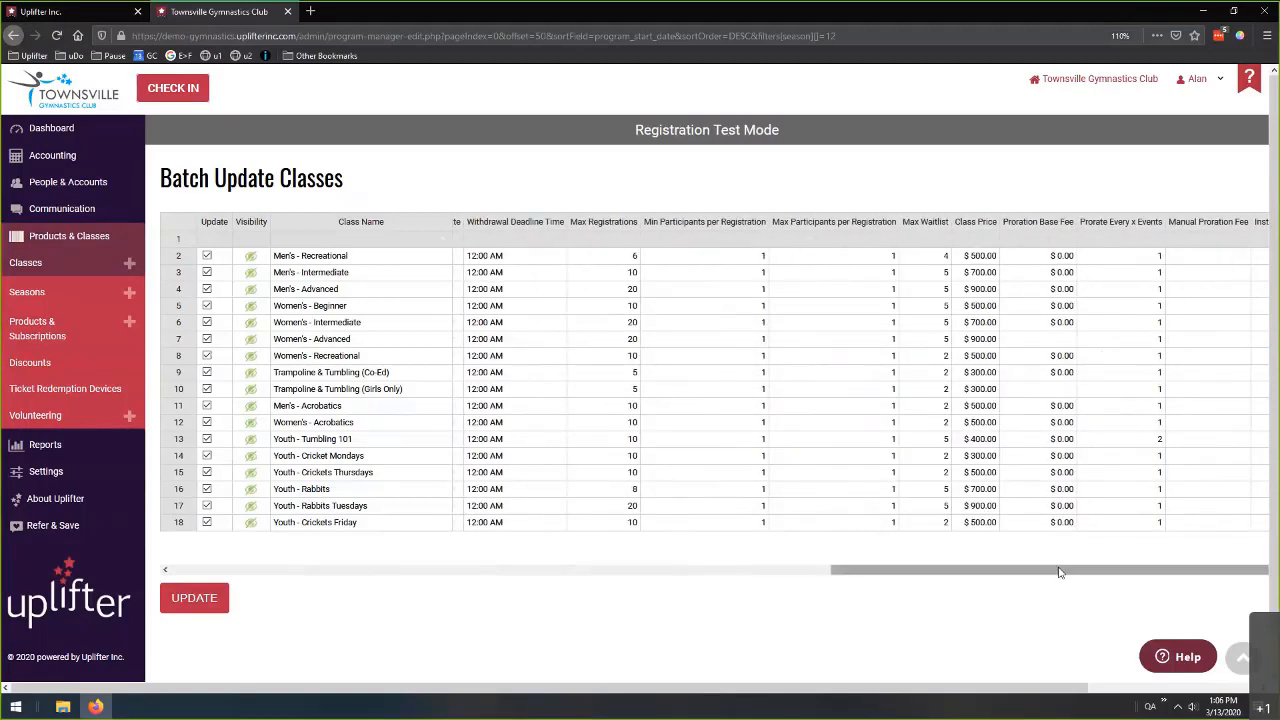
drag(1057, 571, 1200, 577)
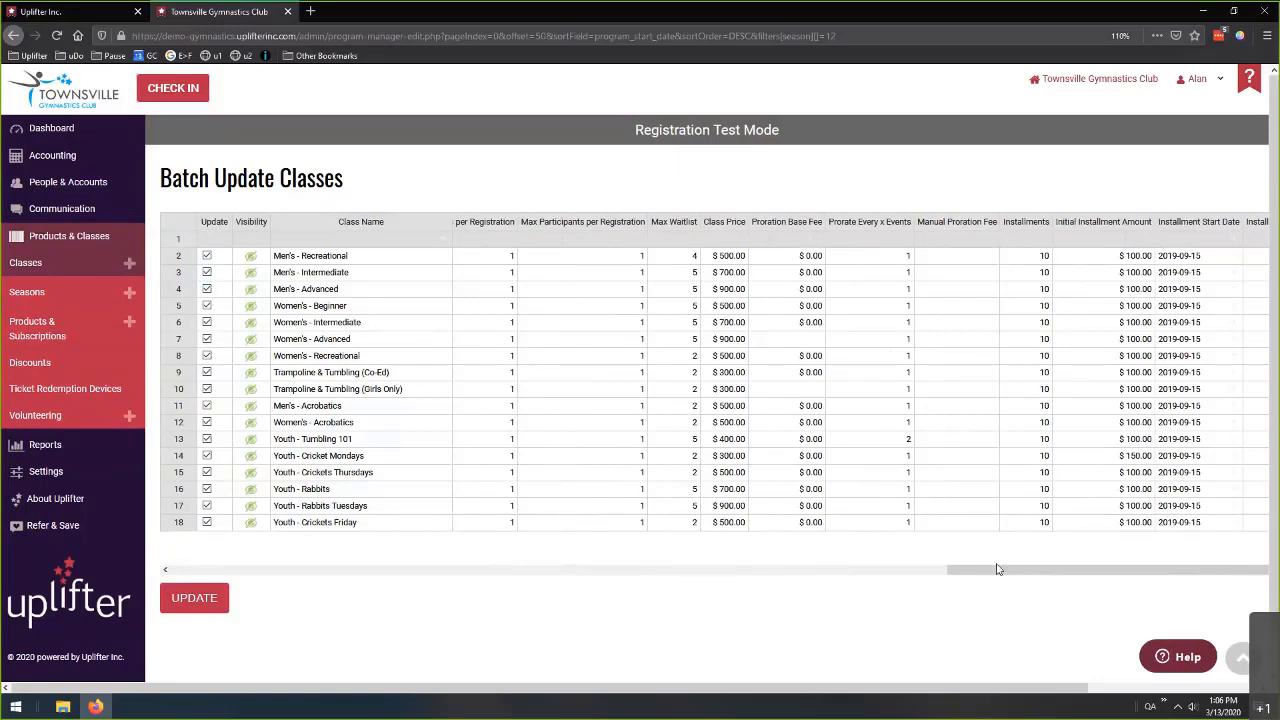
drag(998, 568, 212, 572)
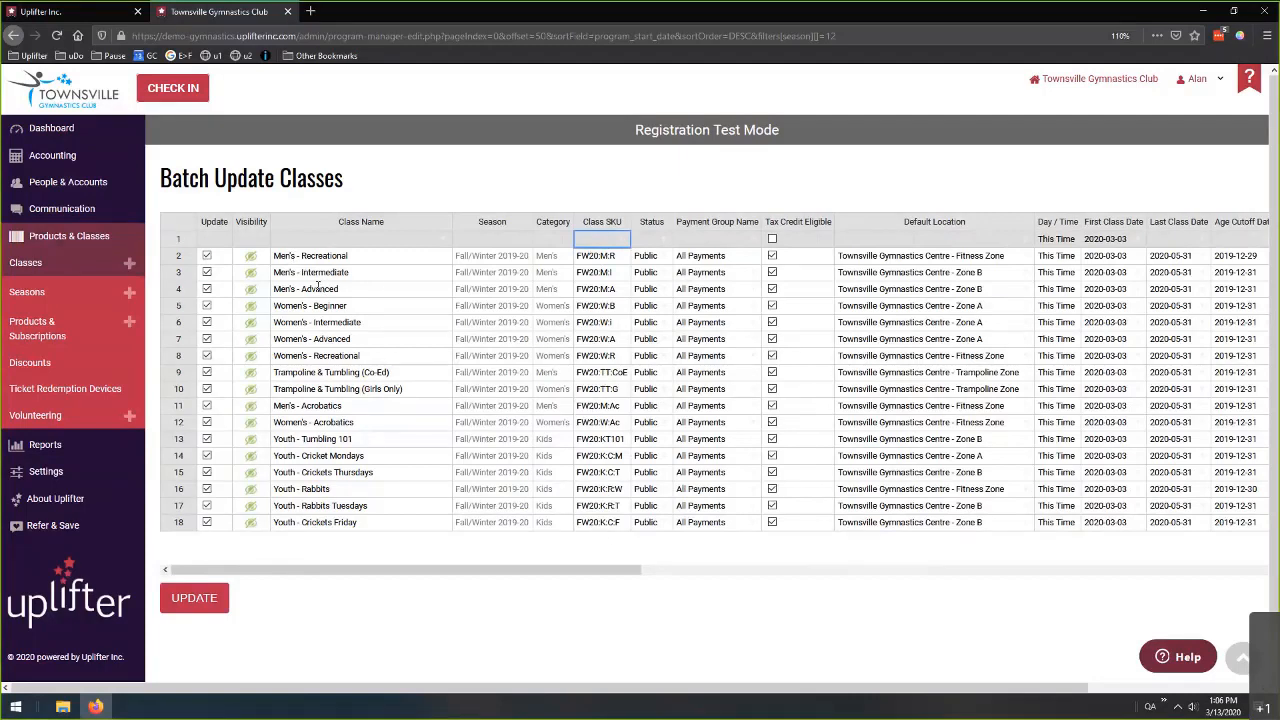
click(207, 256)
click(207, 272)
click(207, 289)
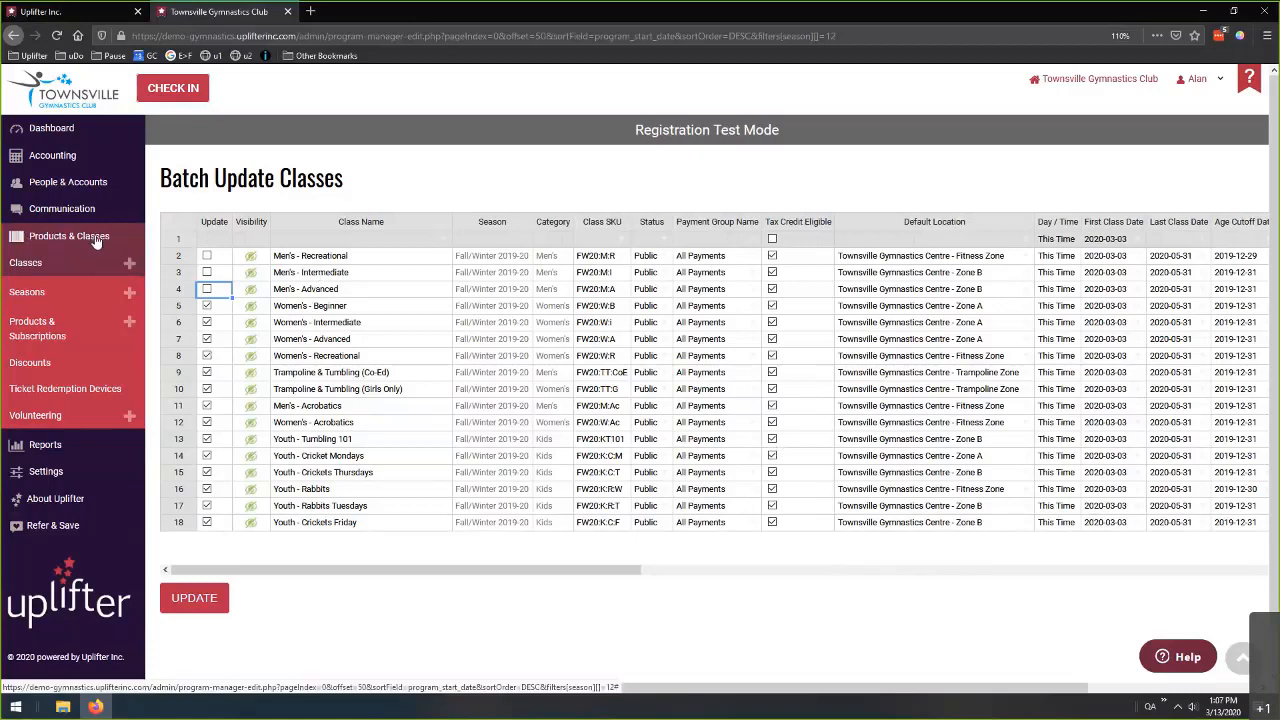
- Go to the Seasons page, discarding the unsaved batch changes, and select the Fall/Winter 2019-20 season
click(77, 279)
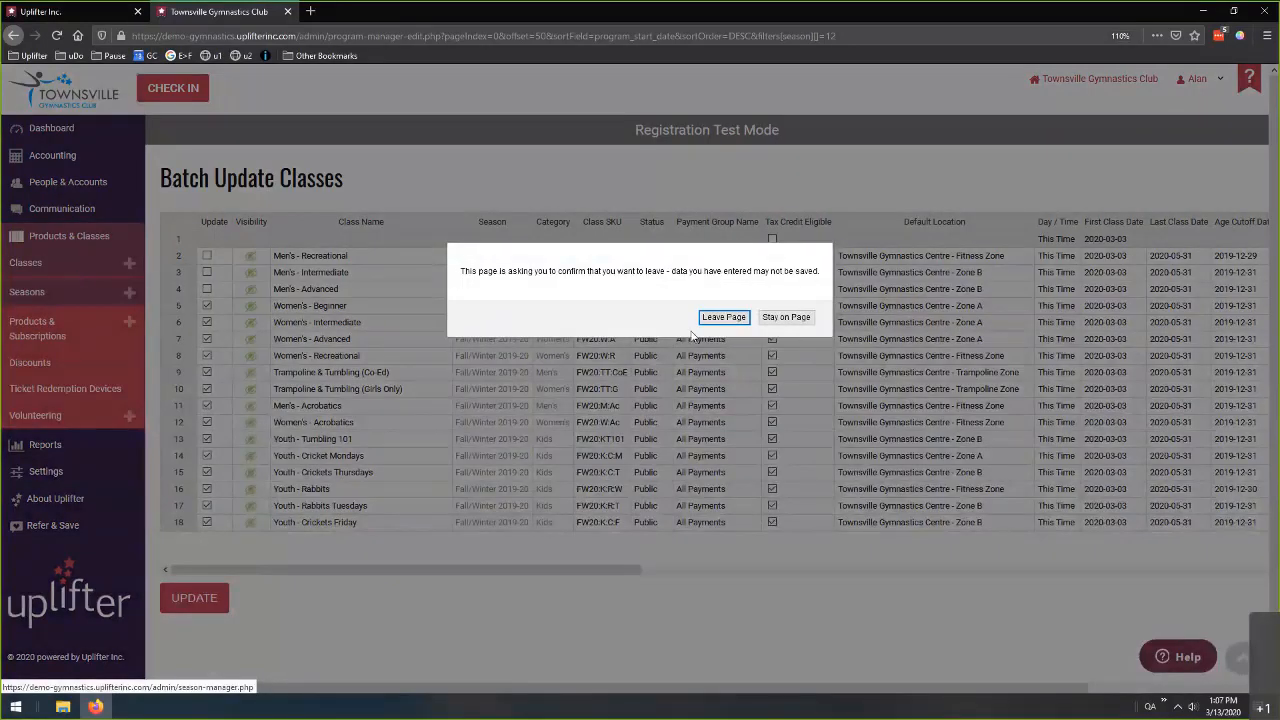
click(723, 317)
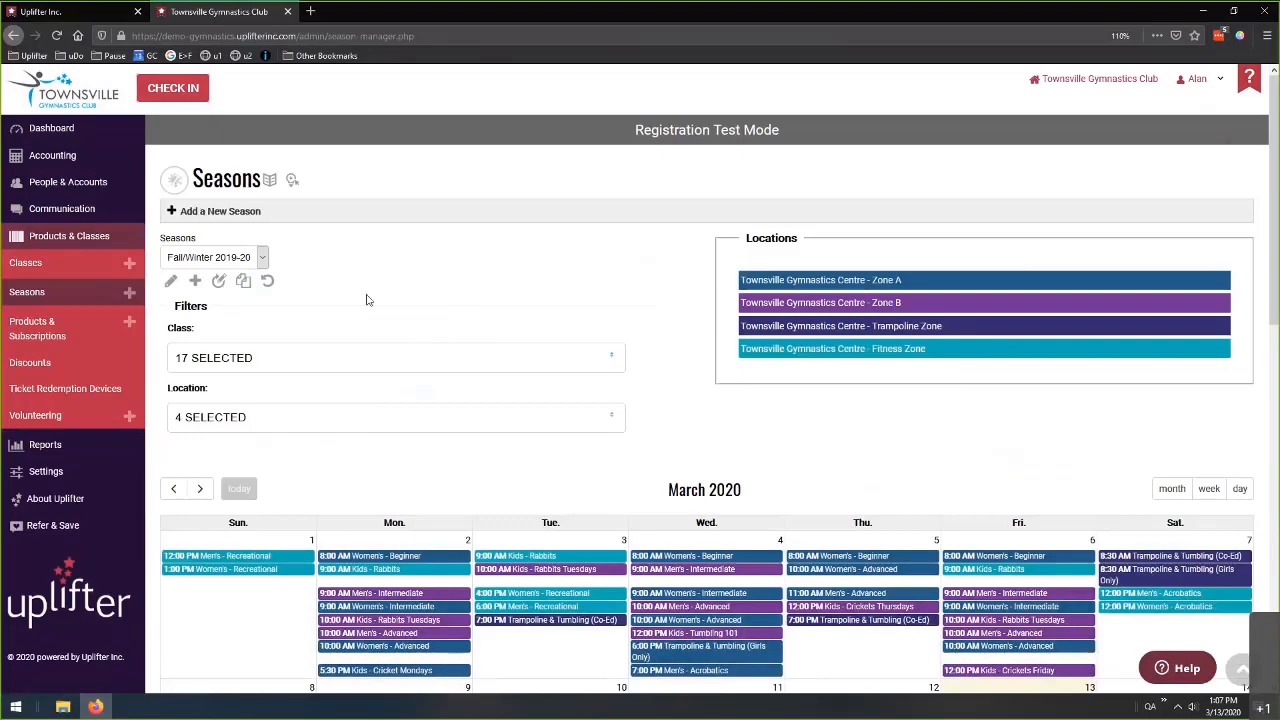
click(250, 257)
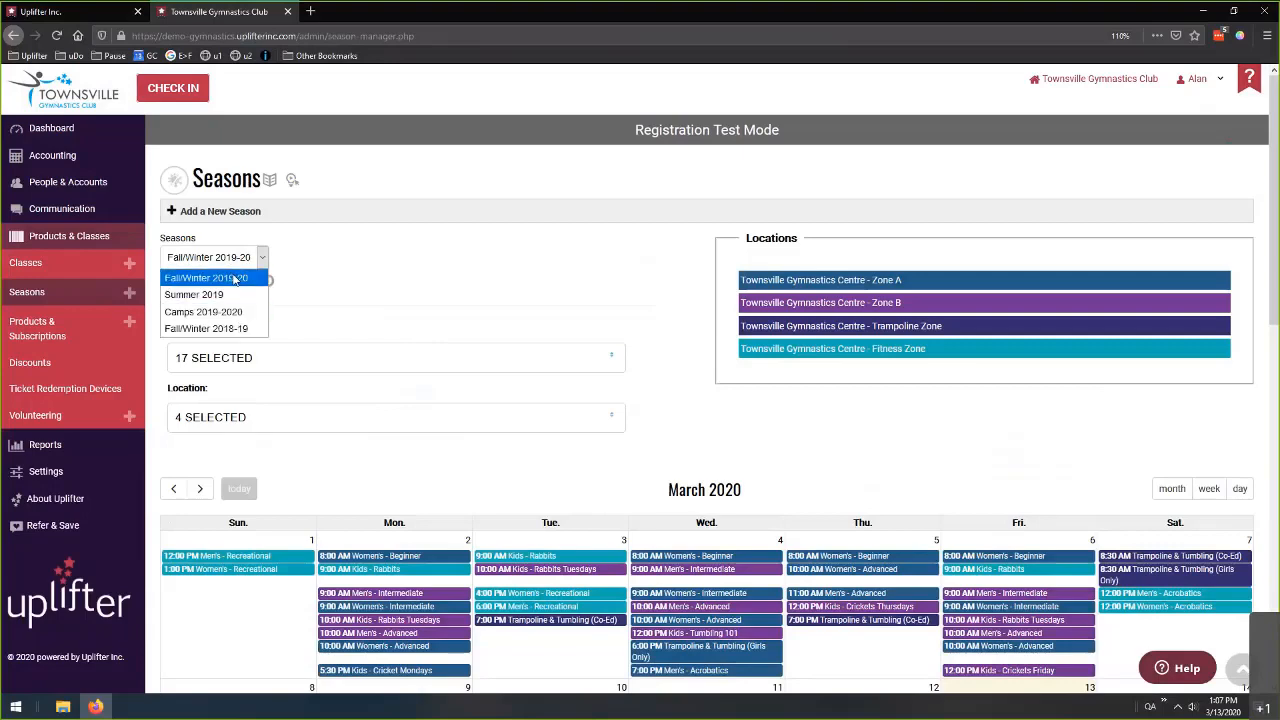
click(236, 279)
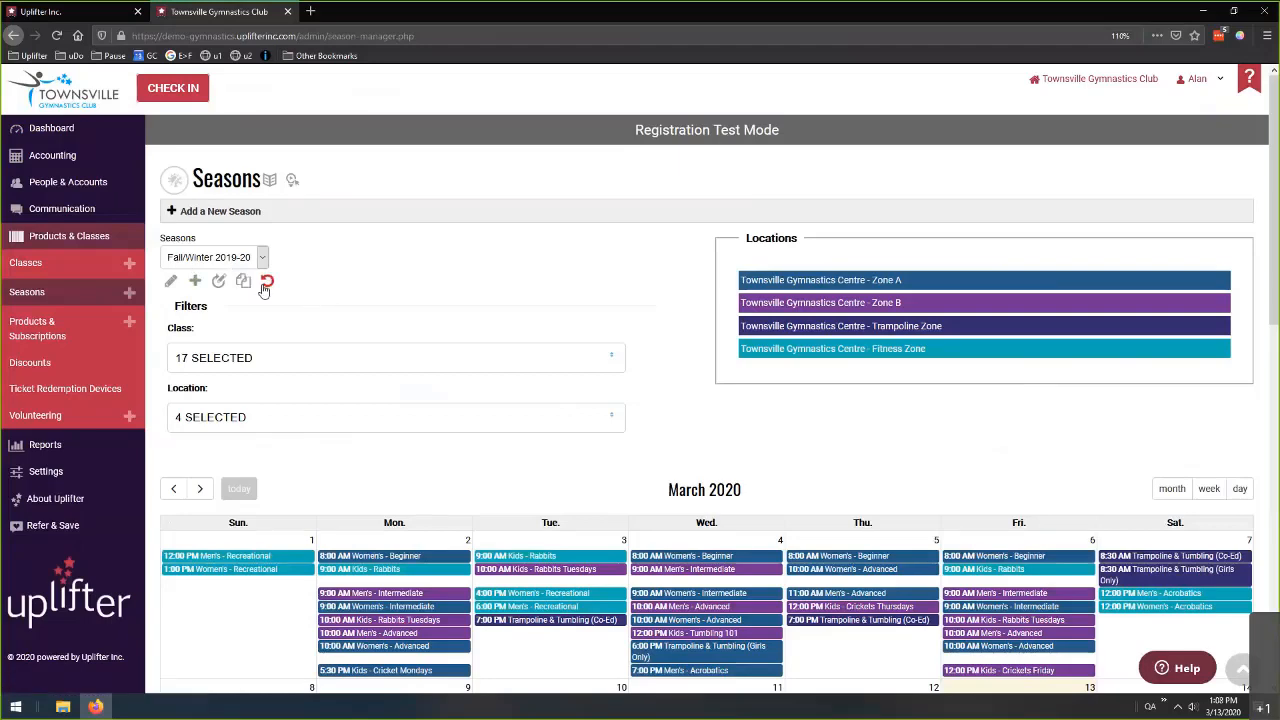
- Open the copy options for the Fall/Winter 2019-20 season
click(198, 262)
click(193, 281)
click(243, 281)
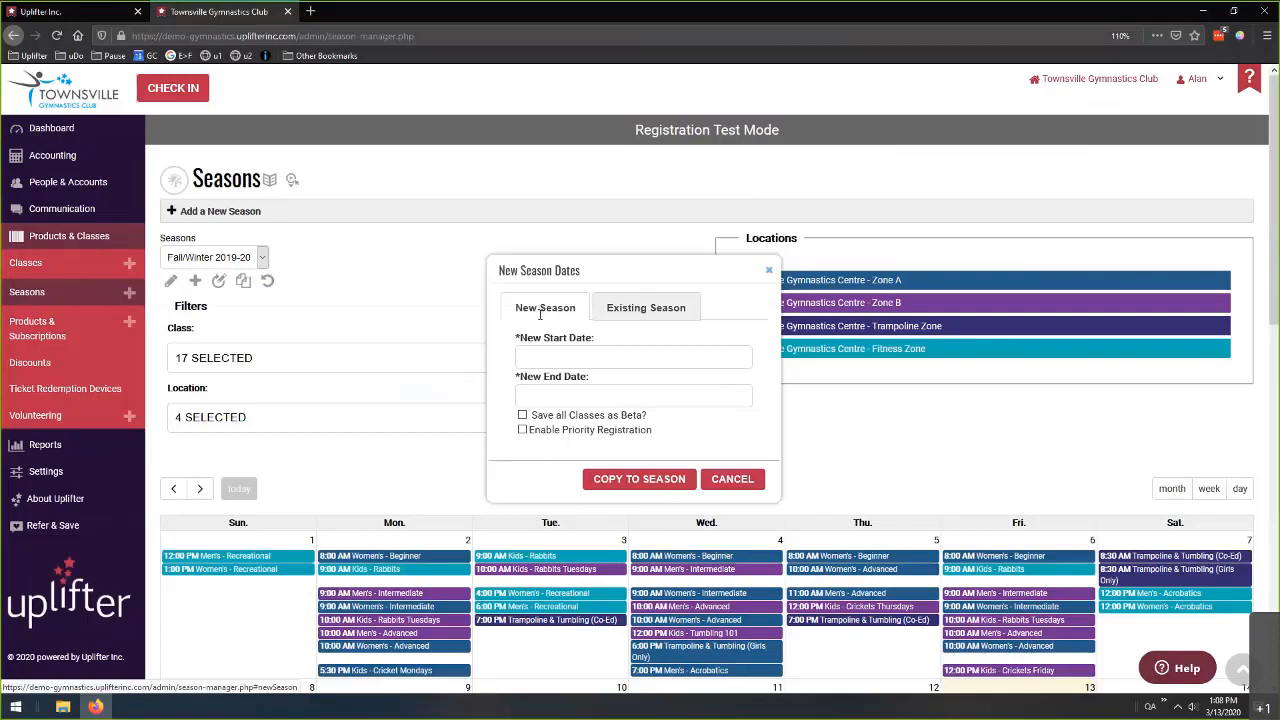
- Examine which existing seasons the Fall/Winter 2019-20 classes can be copied into
click(621, 310)
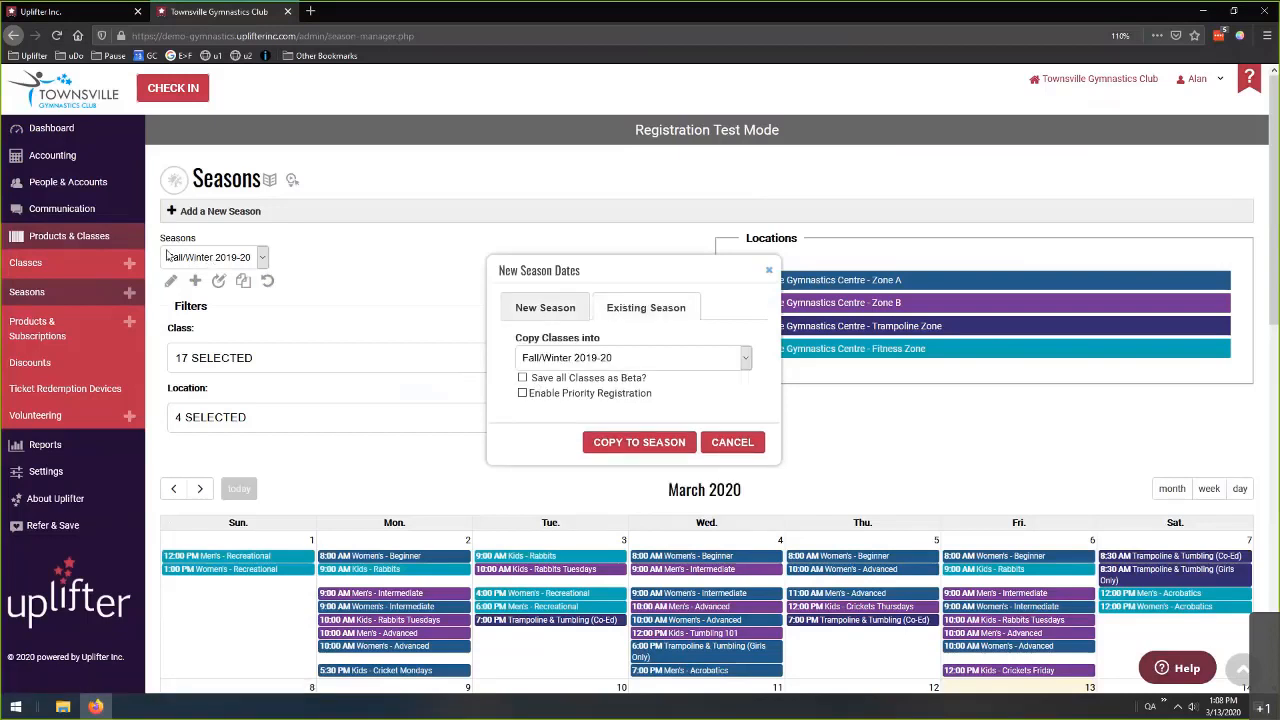
right_click(265, 262)
click(583, 345)
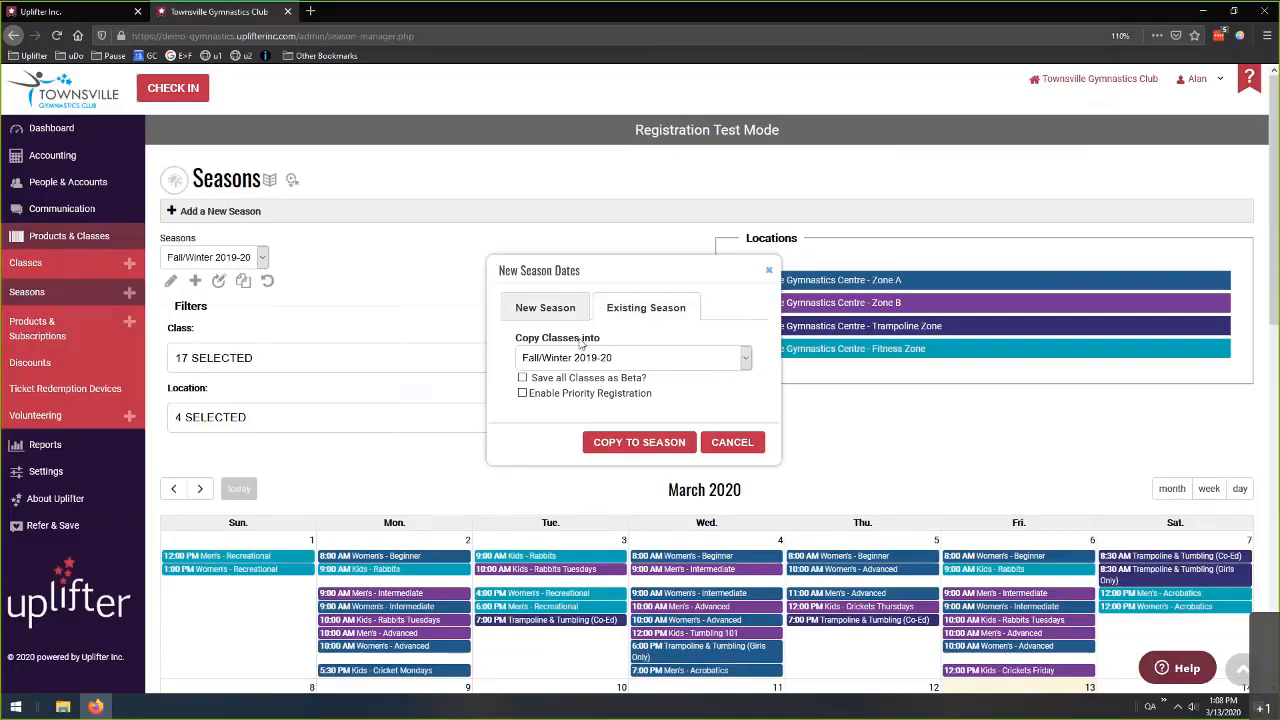
click(650, 362)
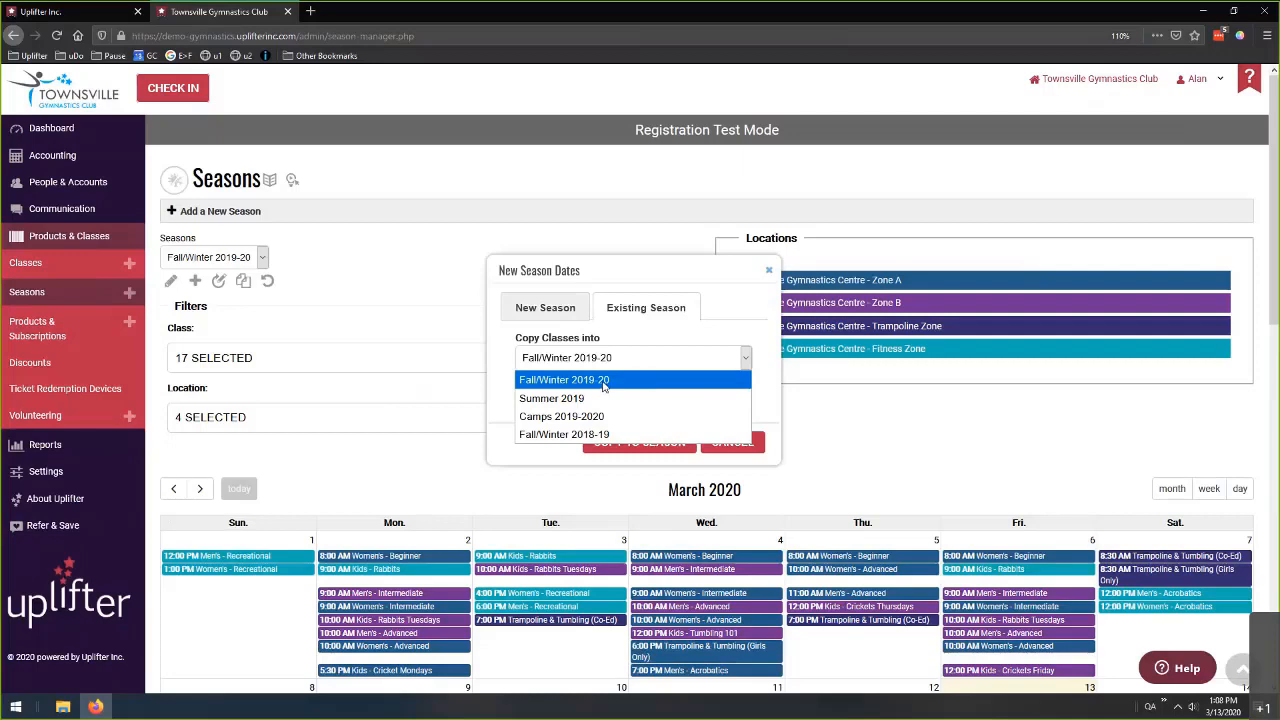
click(645, 339)
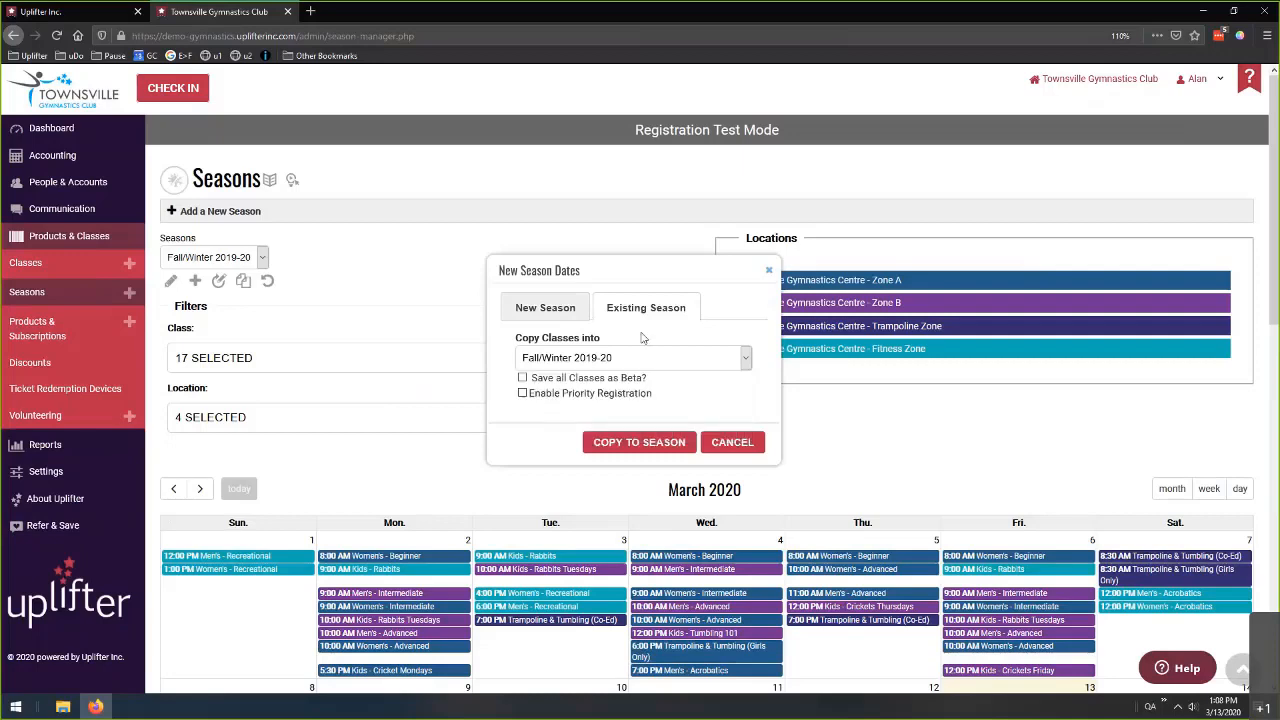
- Choose copying into a new season and set its start date to 2020-07-01
click(530, 309)
click(588, 357)
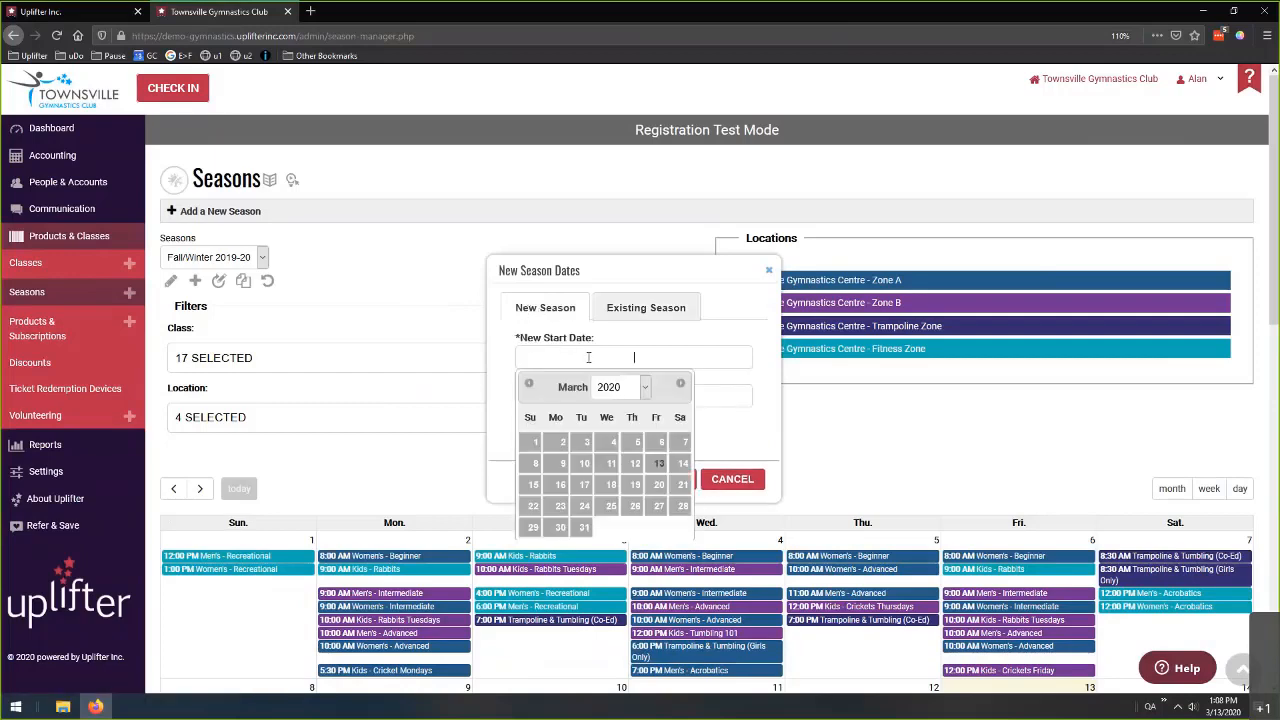
double_click(681, 386)
click(681, 386)
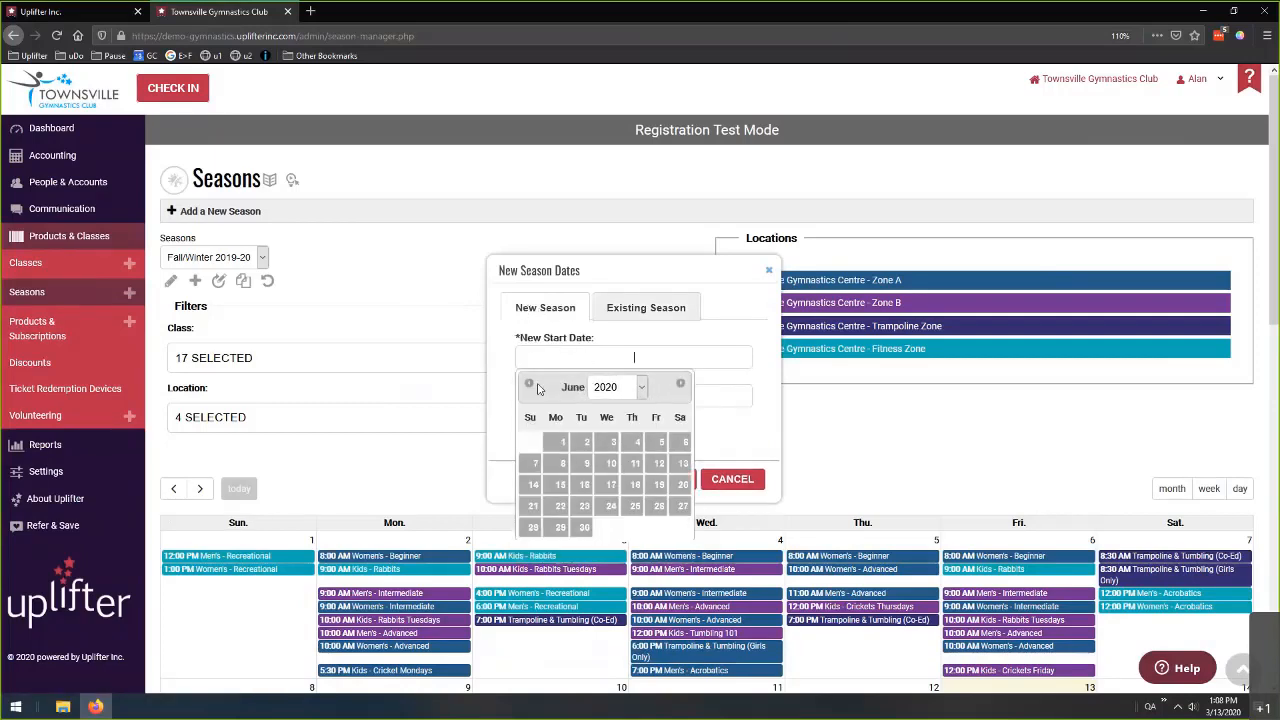
click(679, 387)
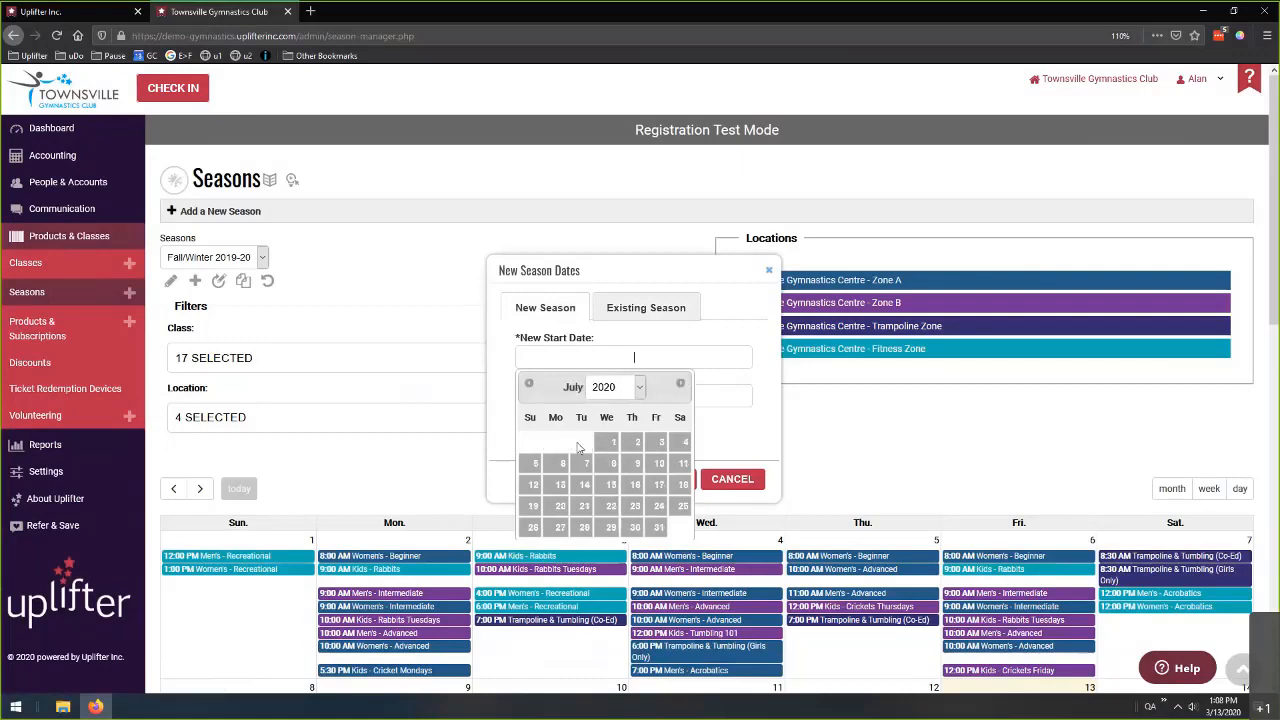
click(608, 441)
- Set the new season's end date to 2020-08-31 and enable saving all classes as Beta
click(652, 394)
click(680, 422)
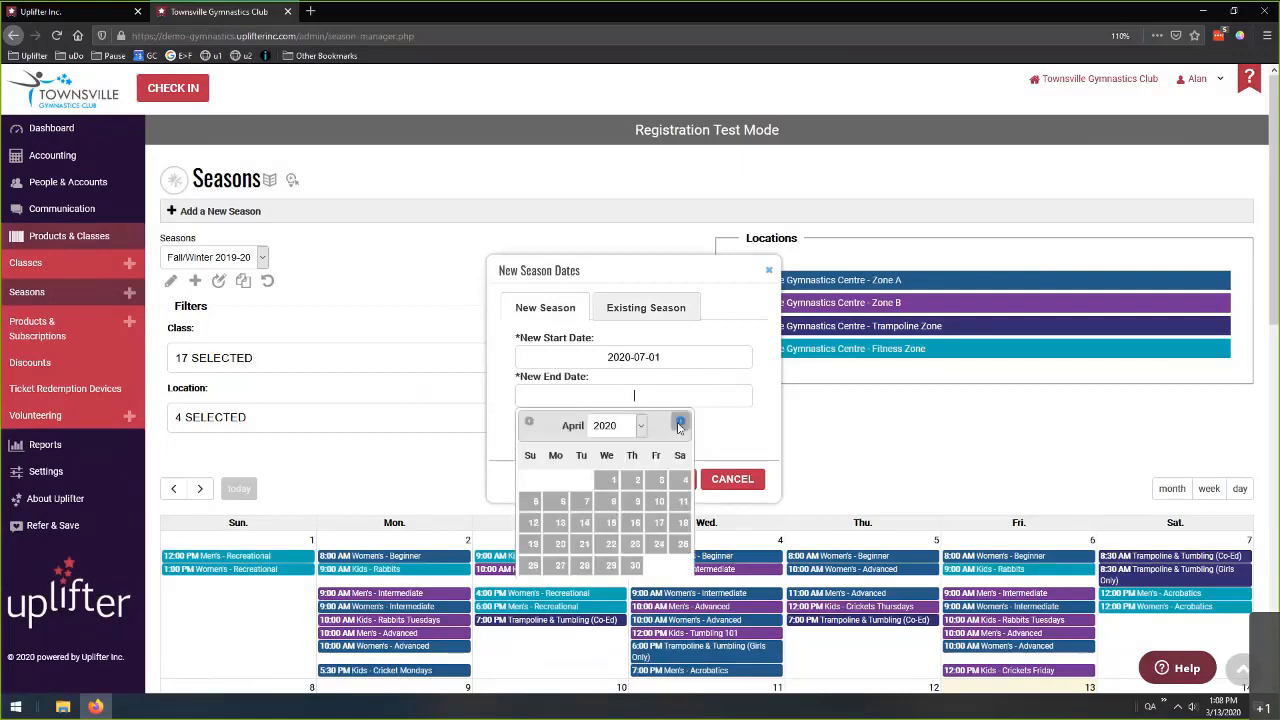
click(680, 424)
click(680, 424)
click(680, 424)
click(680, 425)
click(680, 426)
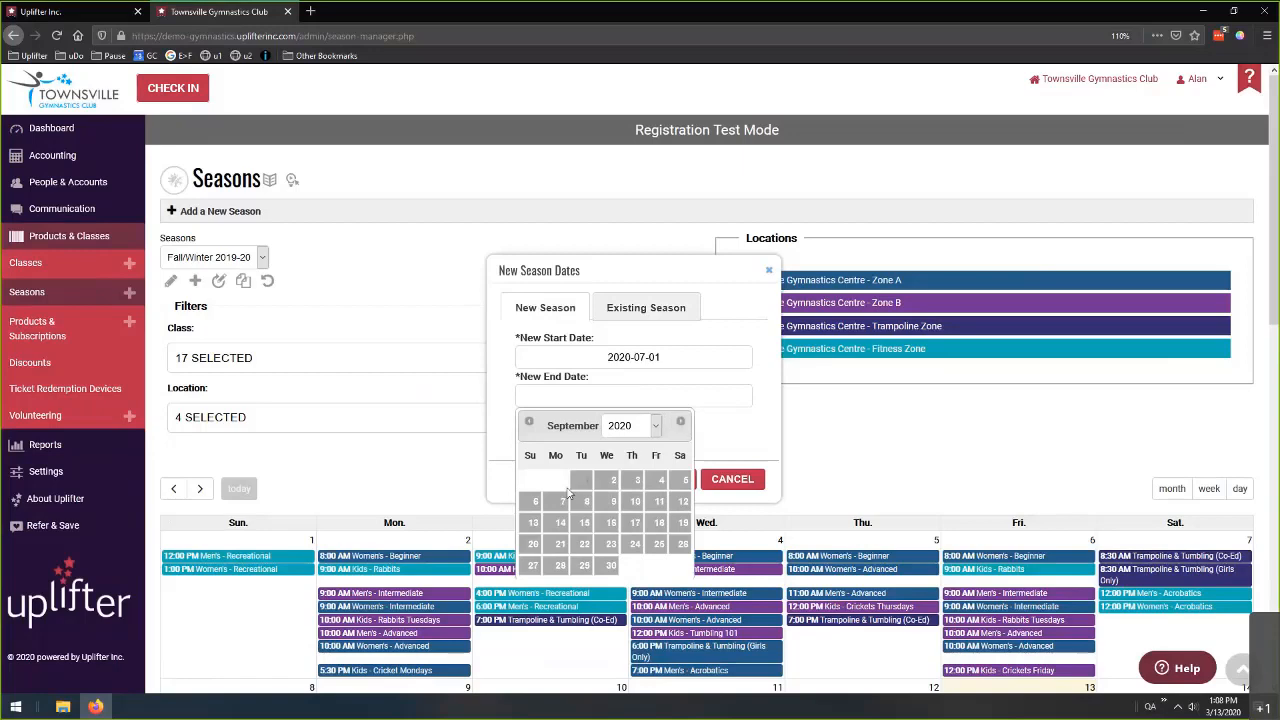
click(529, 421)
click(575, 577)
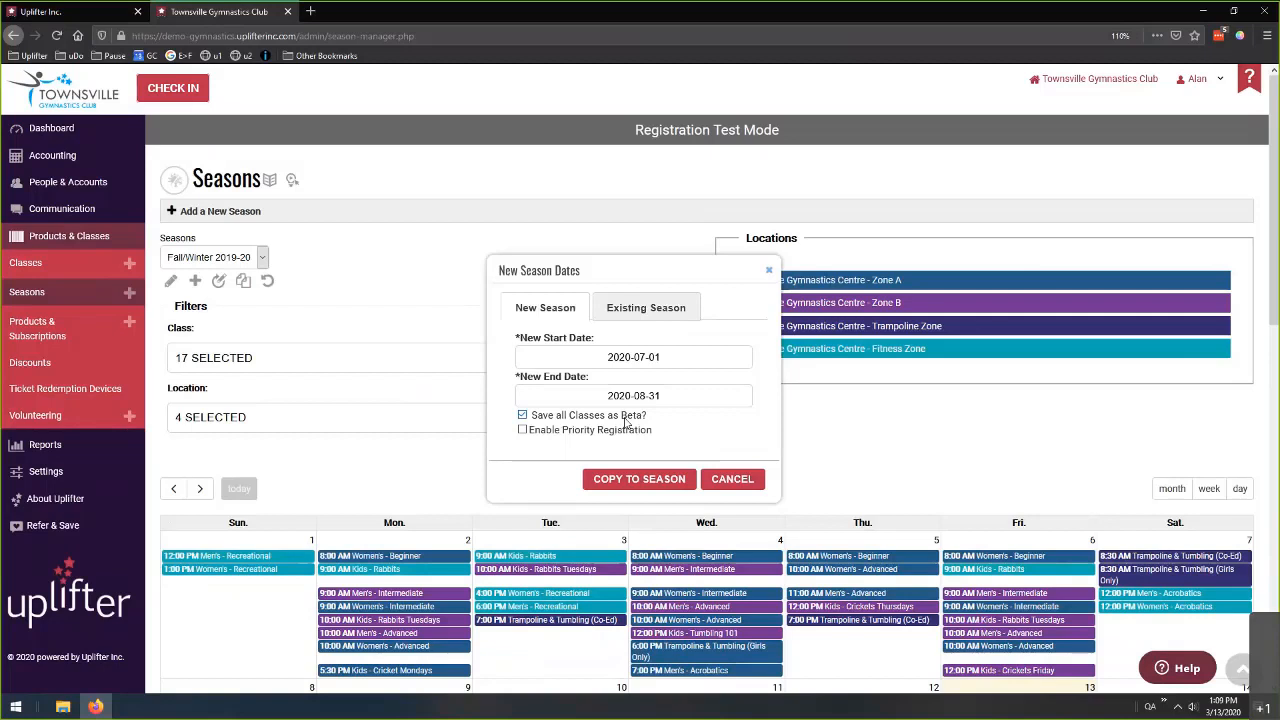
- Check the priority registration options, leave them disabled, and start copying the classes to the new season
click(565, 432)
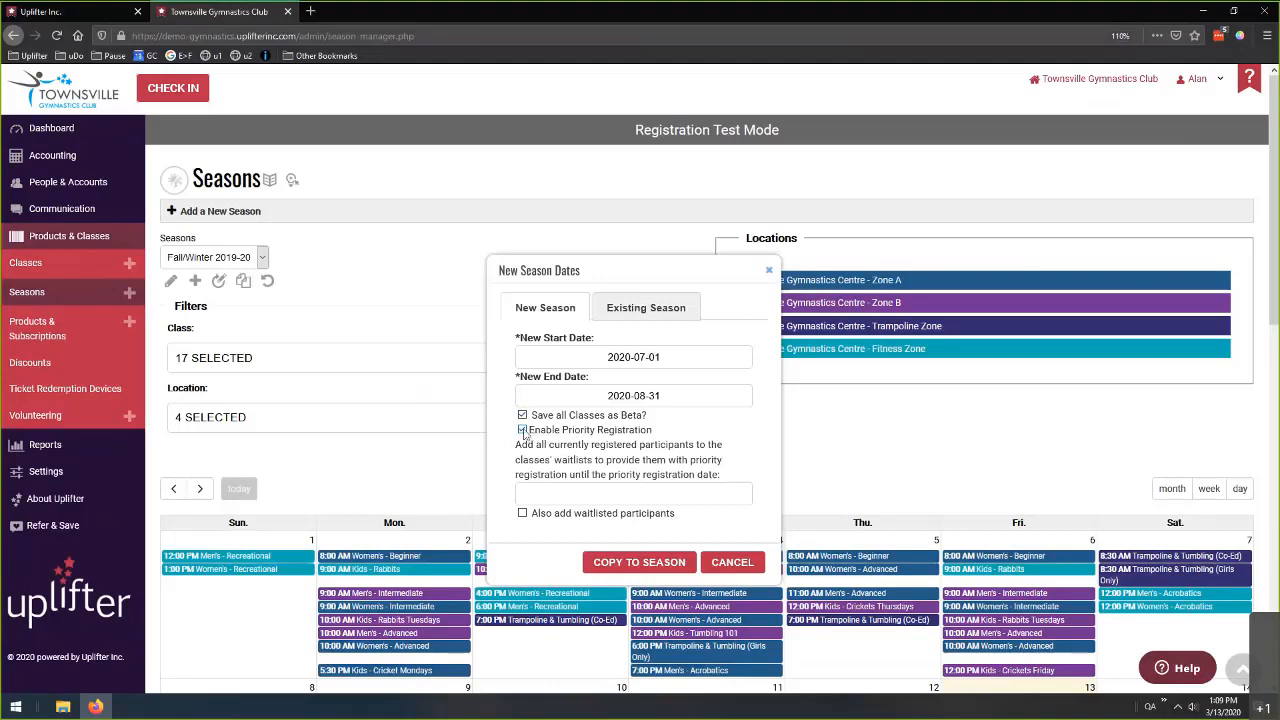
click(522, 430)
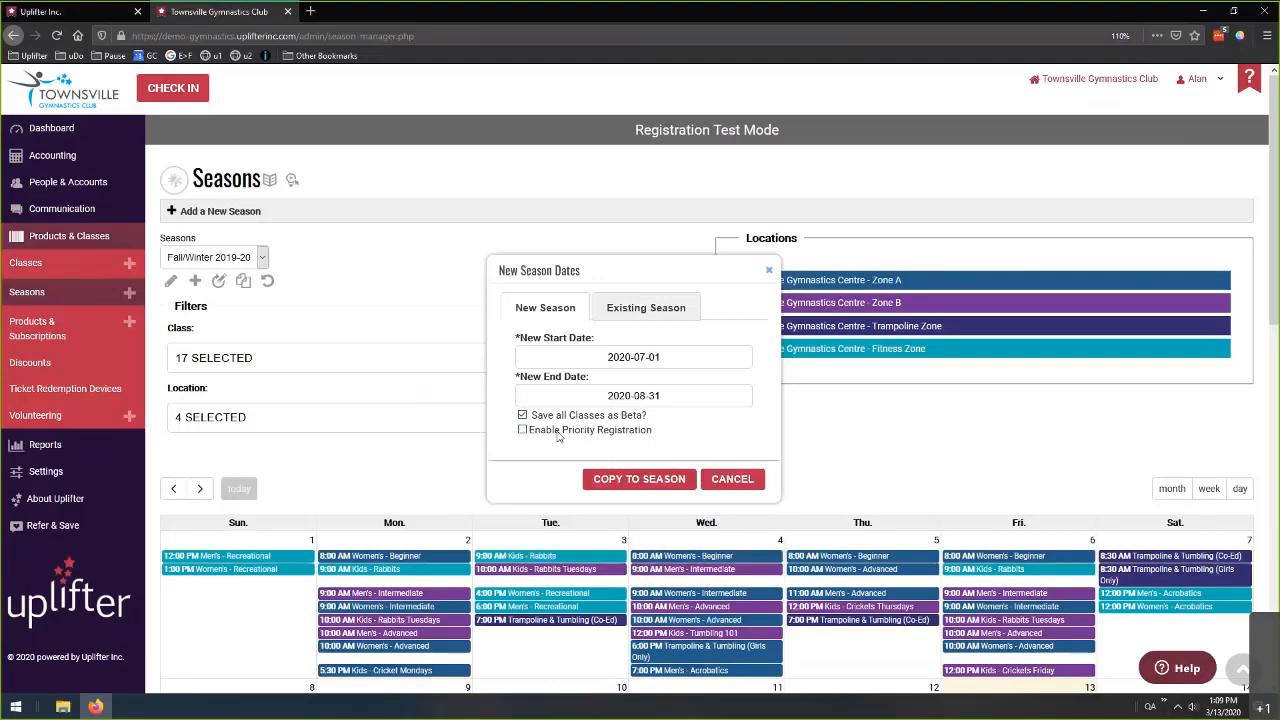
click(629, 480)
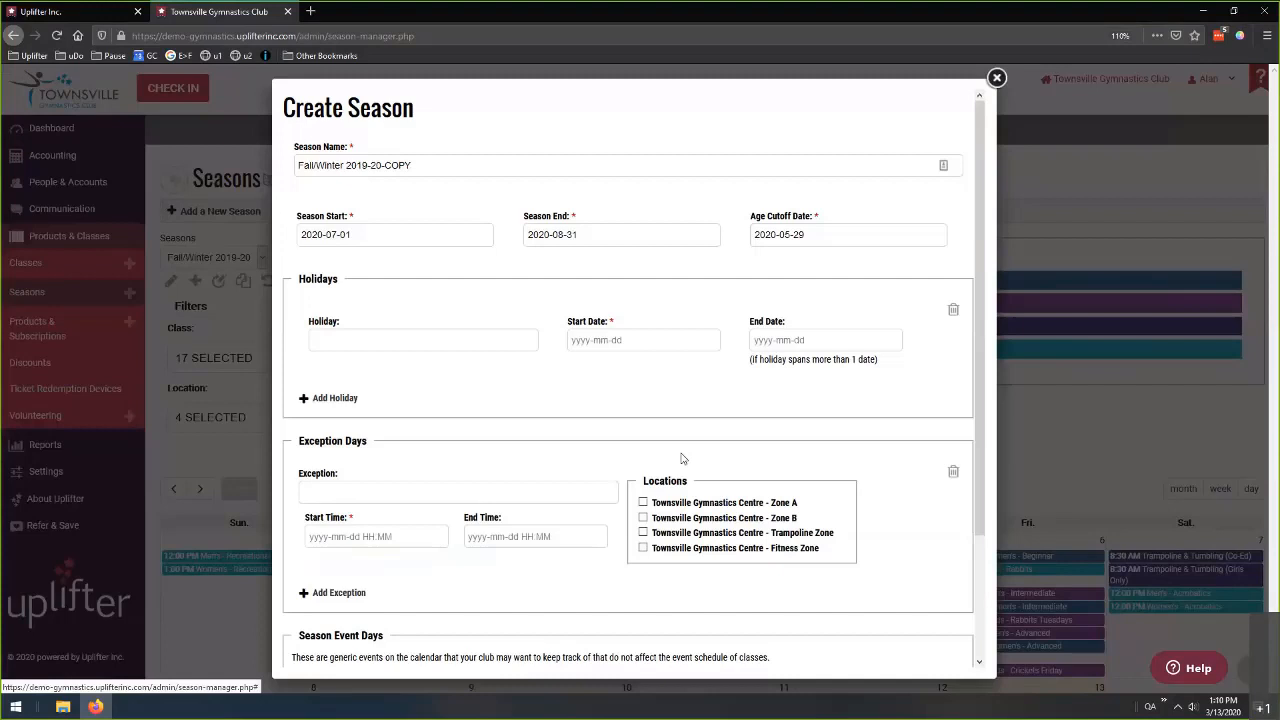
- Name the new season Summer 2020
drag(412, 165, 288, 175)
text(S)
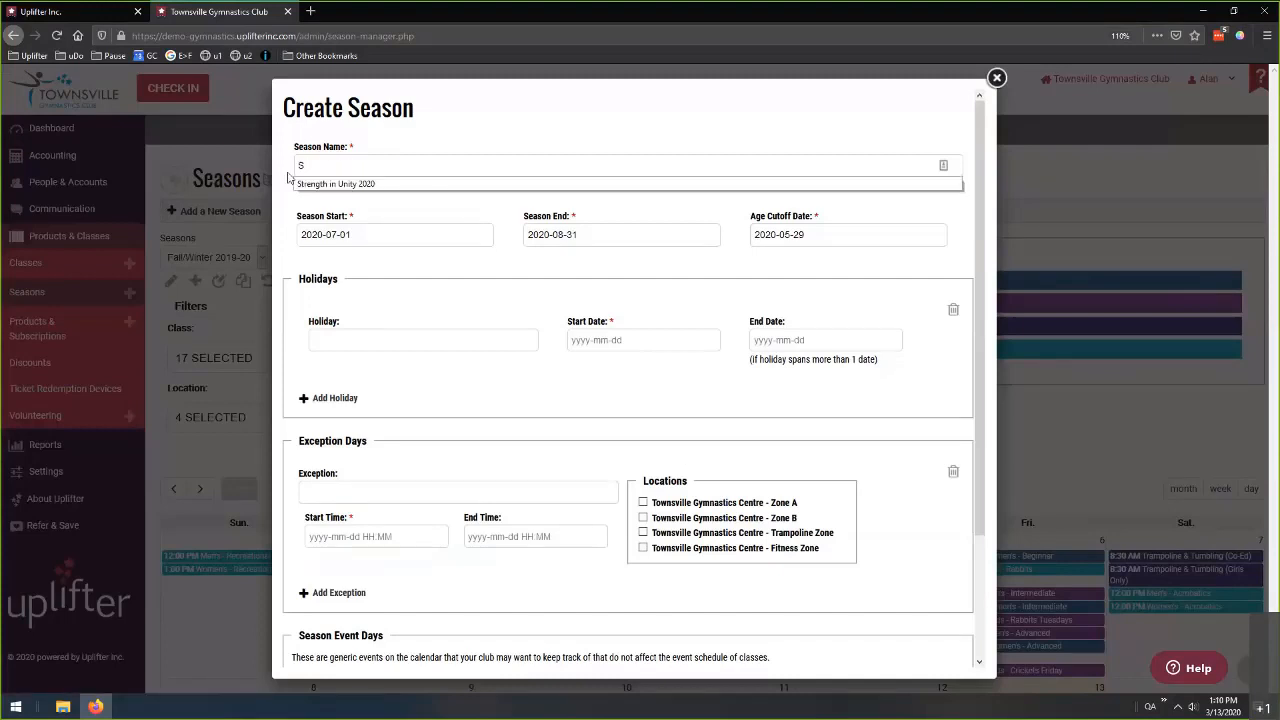
text(ummer 202)
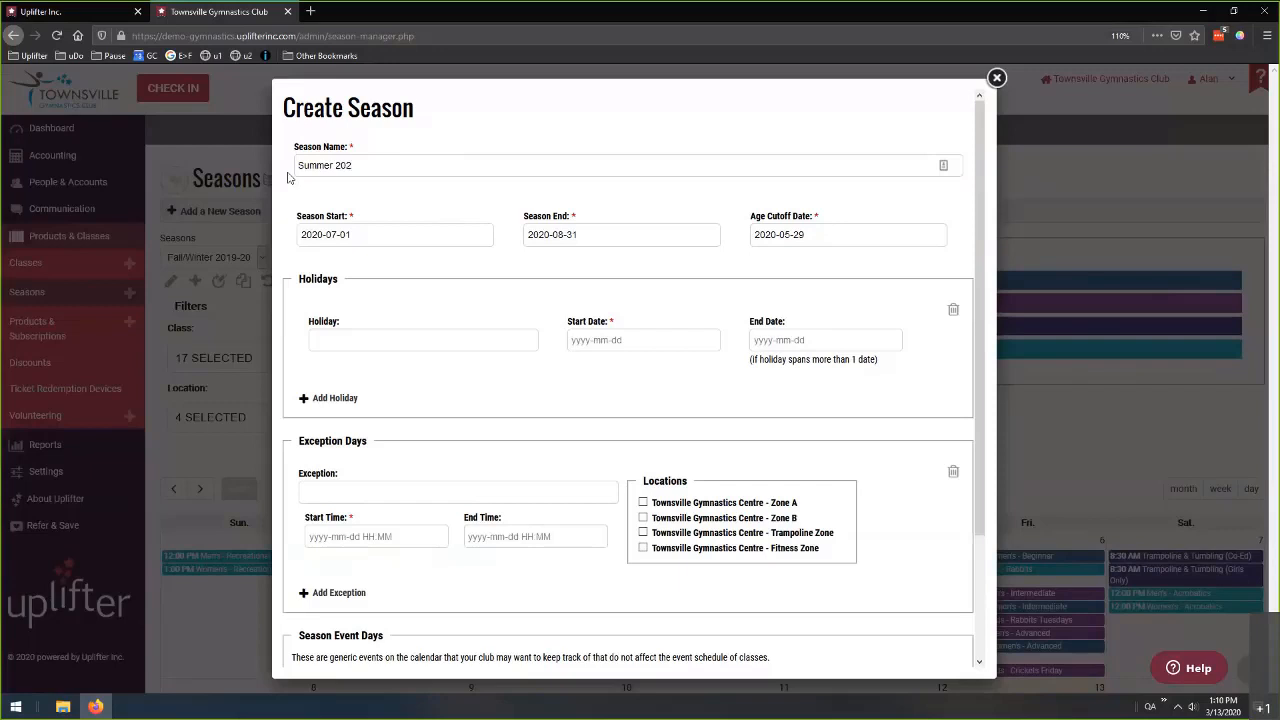
text(0)
- Set the season's age cutoff date to the season start date, 2020-07-01, and save the season
click(404, 236)
key(ctrl+c)
click(800, 234)
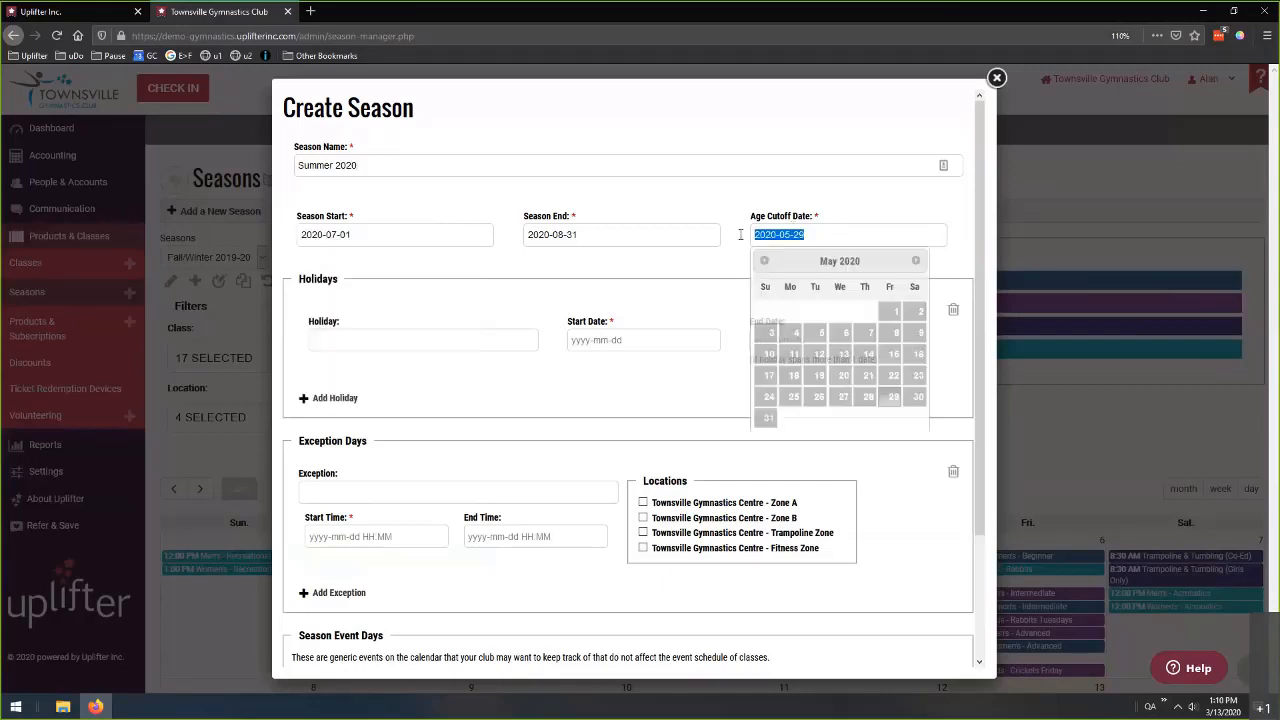
key(ctrl+v)
click(676, 257)
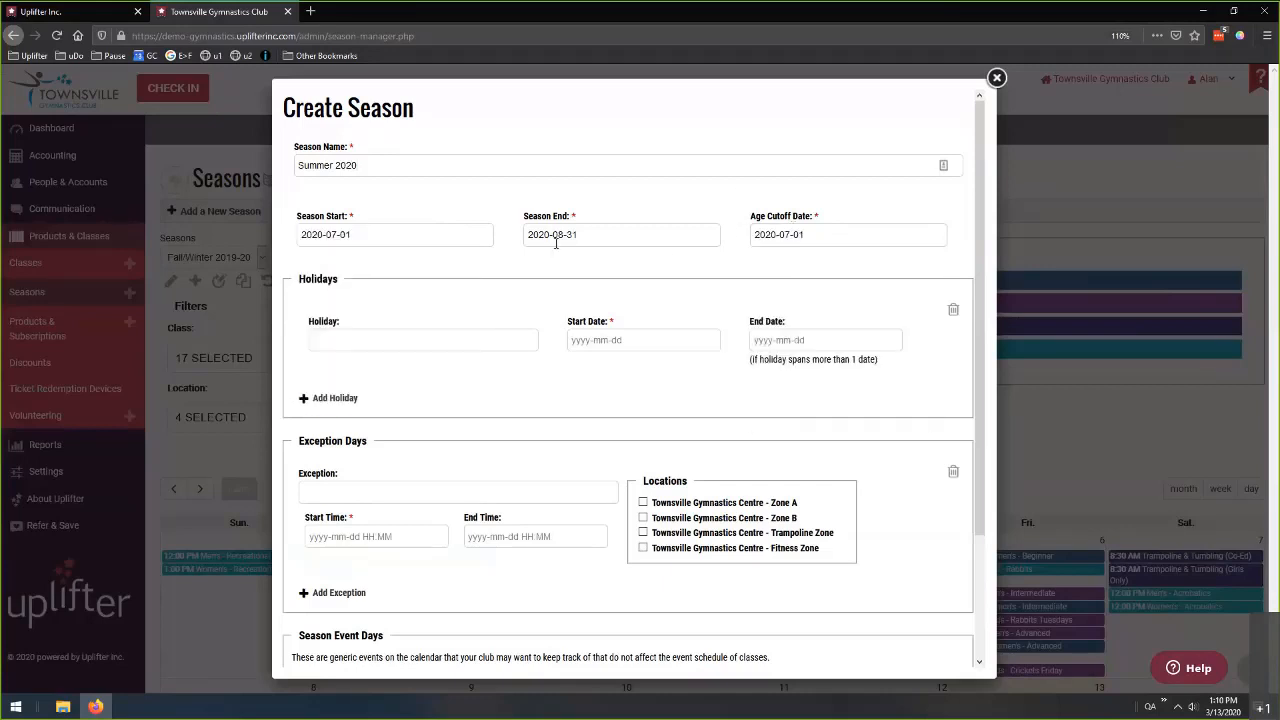
scroll(483, 278, down, 3)
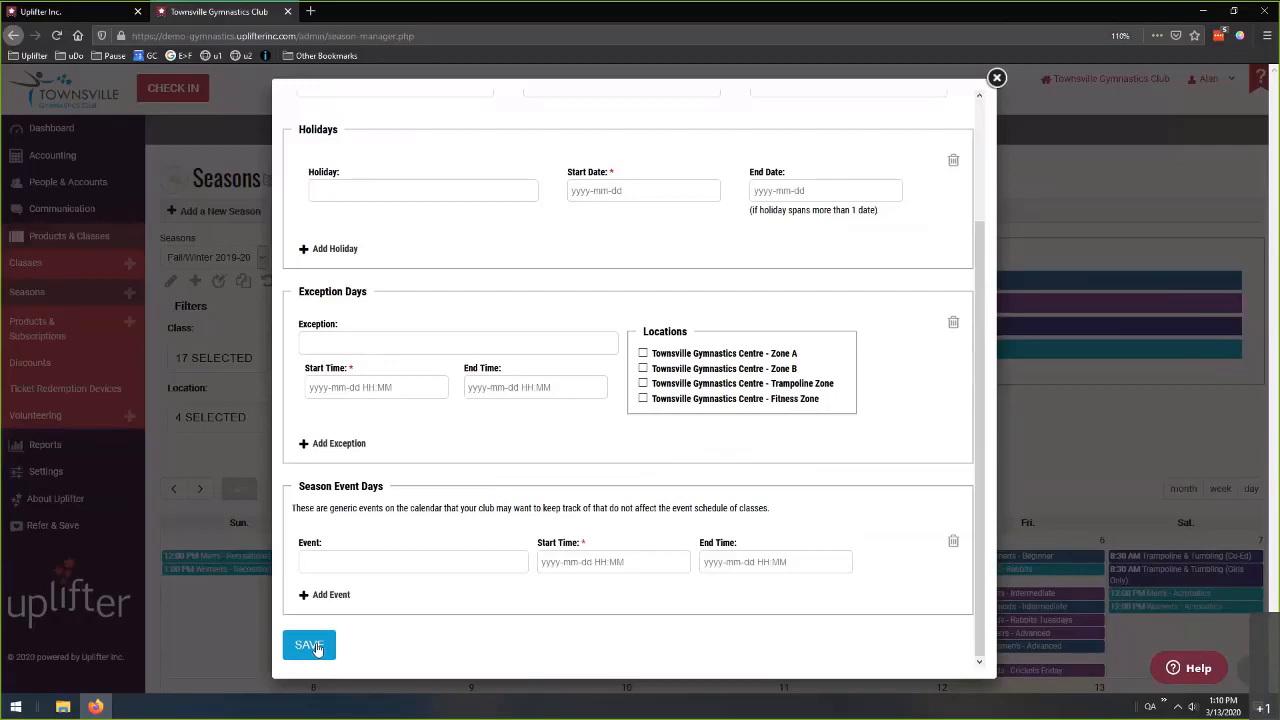
click(316, 648)
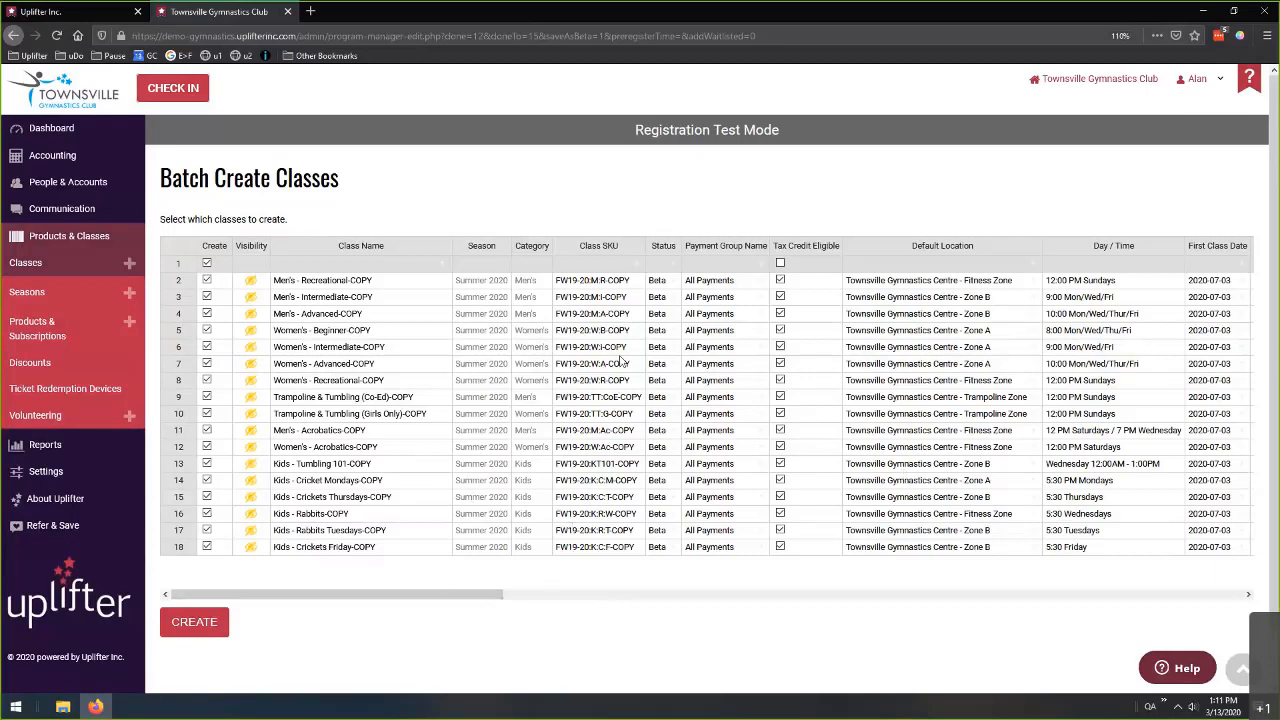
- Remove "-COPY" from all class names in the batch of copied classes
drag(432, 596, 664, 605)
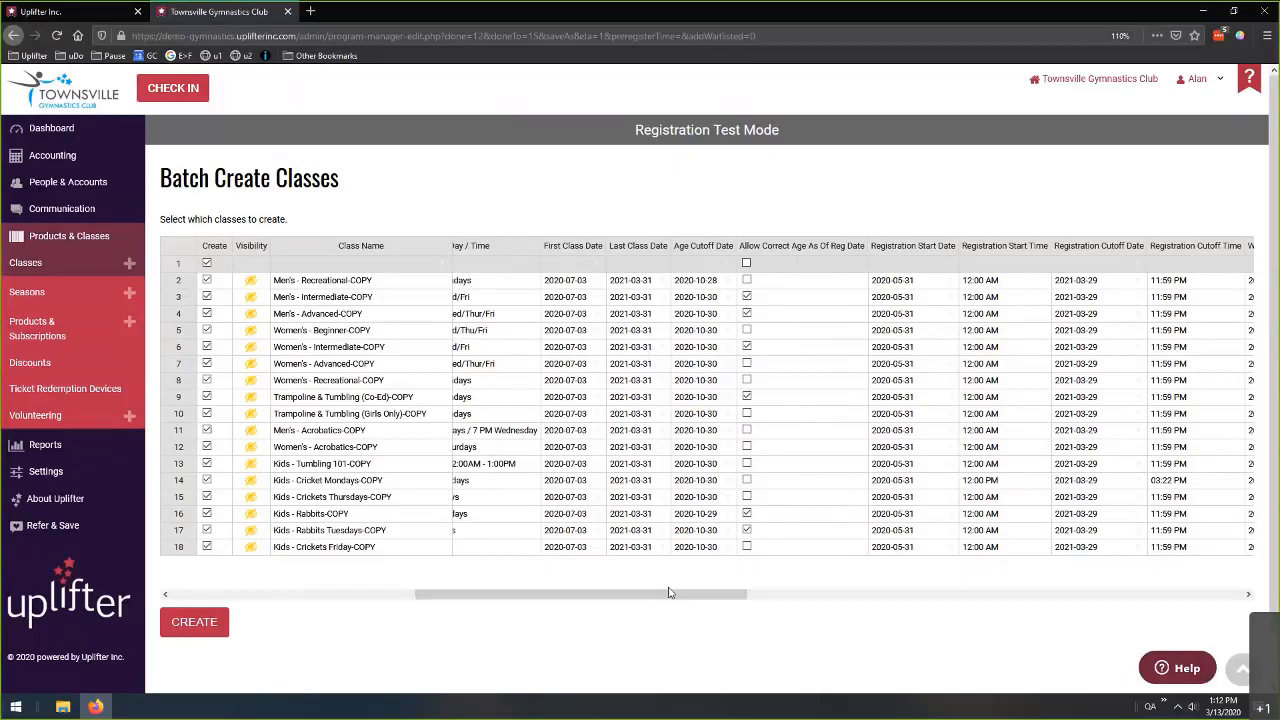
drag(670, 593, 277, 606)
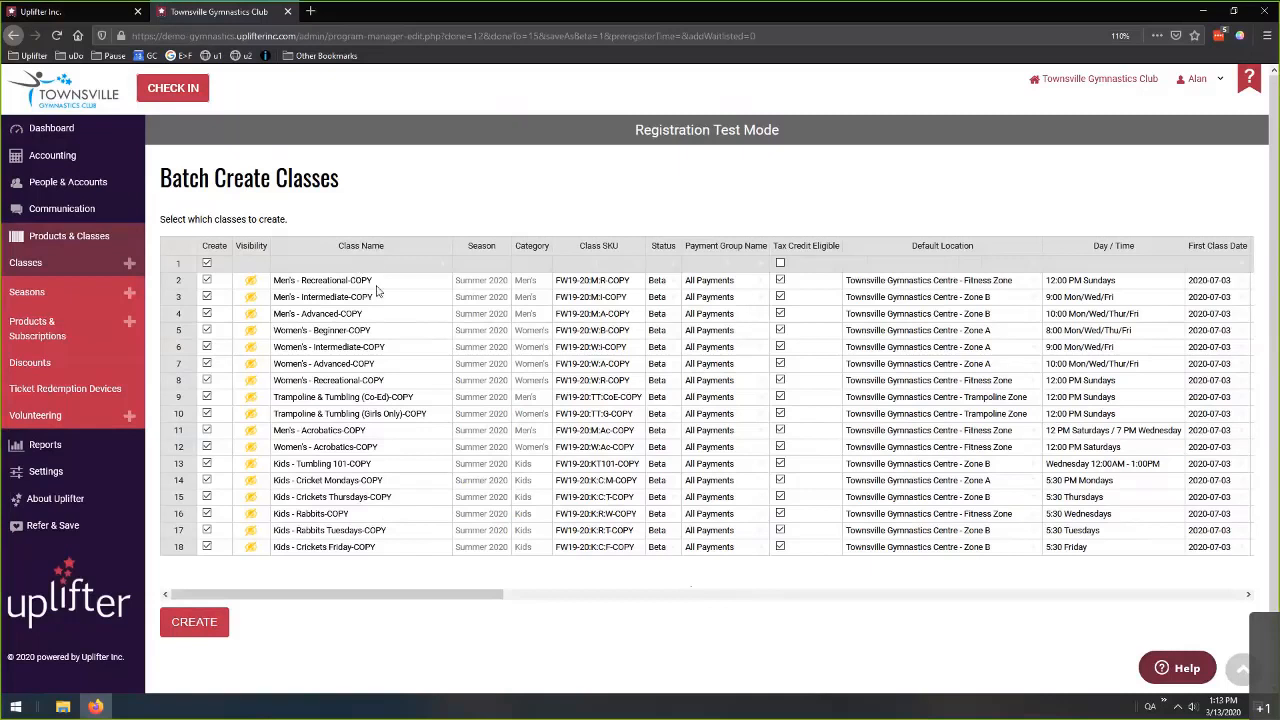
click(444, 268)
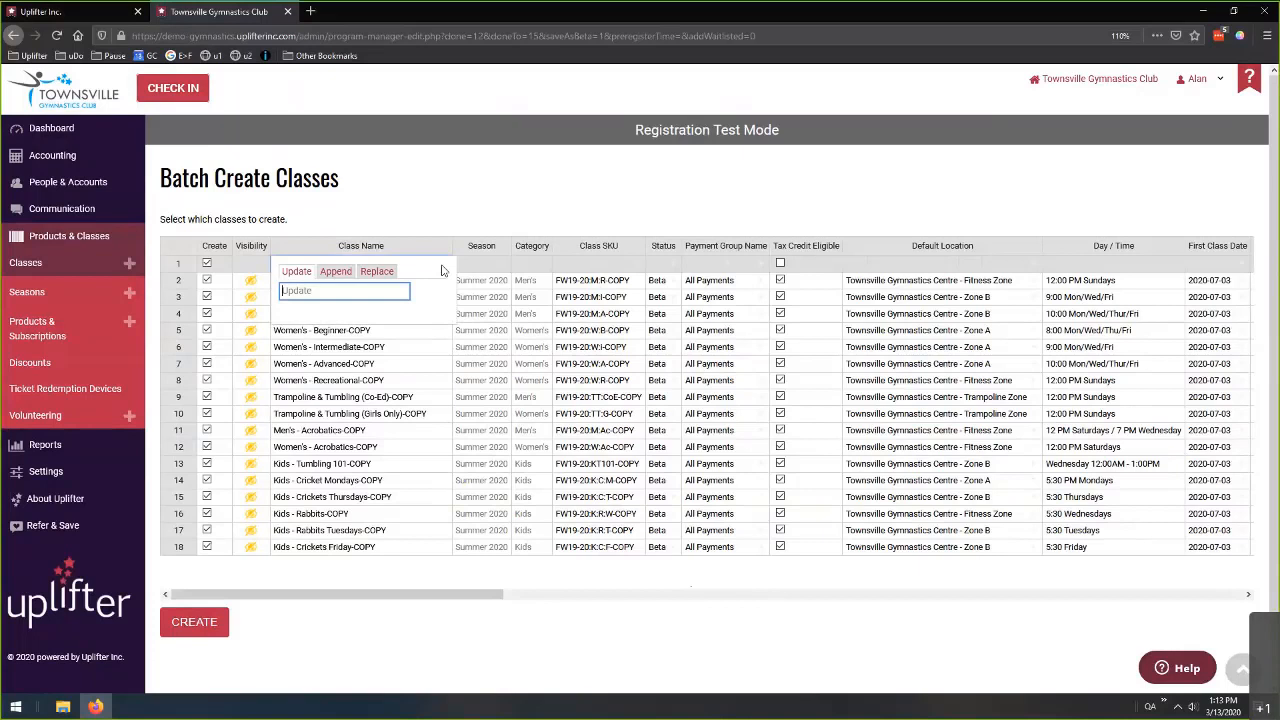
click(383, 273)
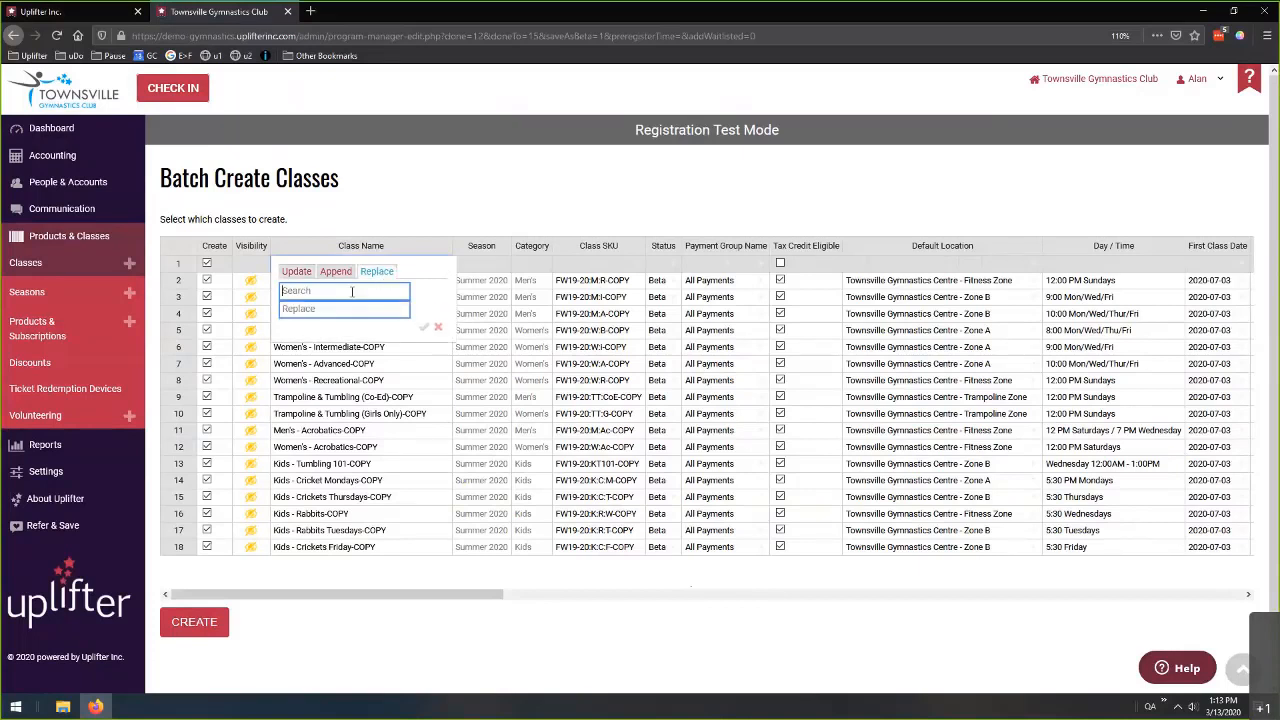
click(349, 291)
text(-COPY)
click(424, 327)
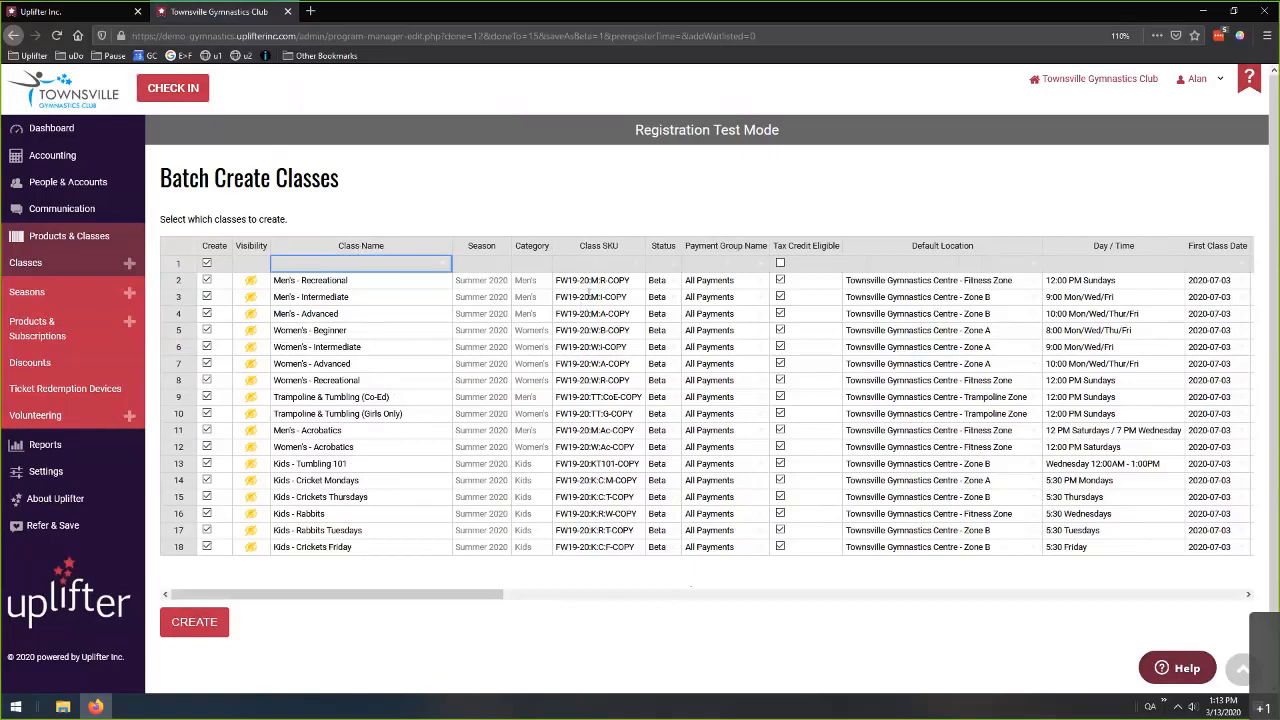
- Remove "-COPY" from all class SKUs
click(641, 264)
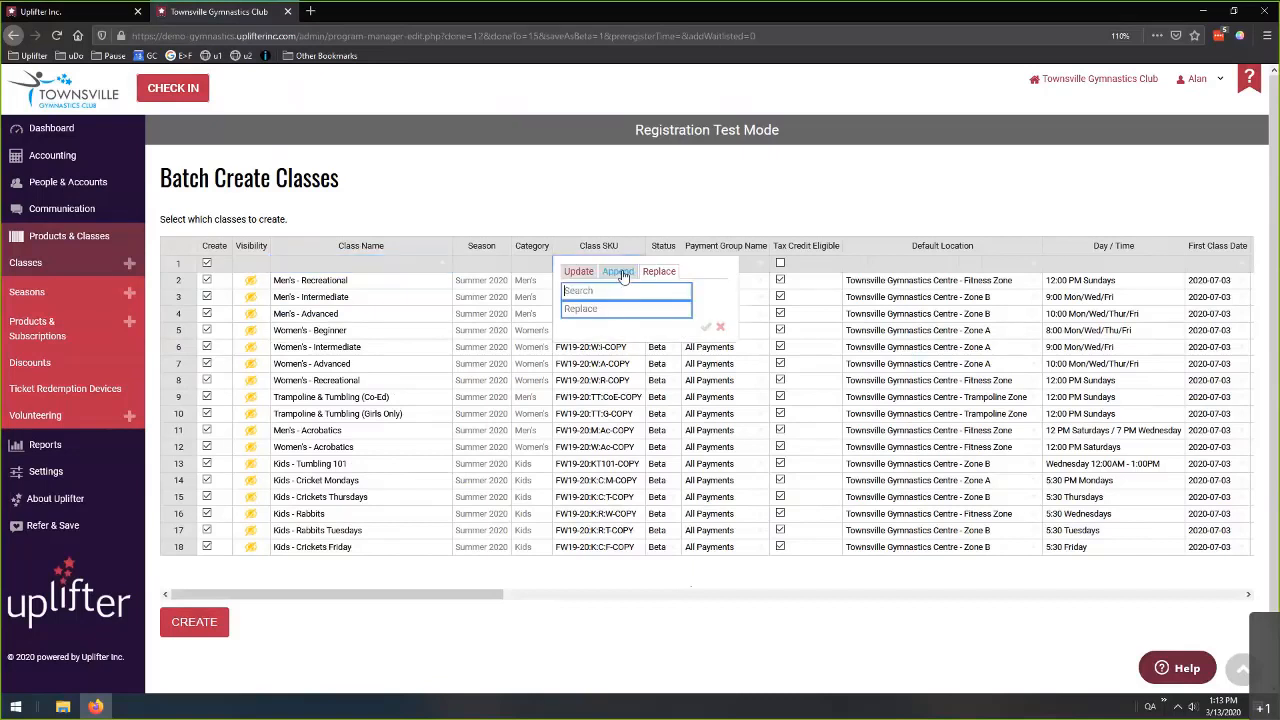
text(-COPY)
click(706, 327)
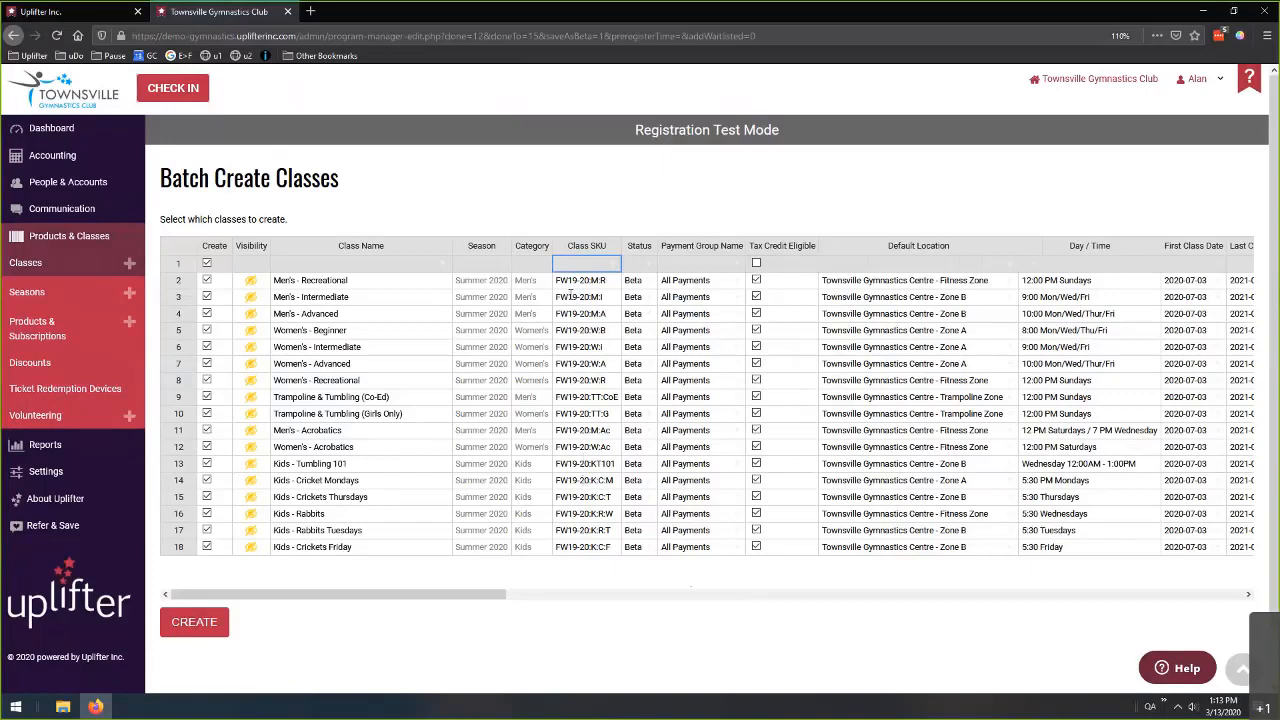
- Replace "FW19-20" with "S2020" in all class SKUs
click(610, 265)
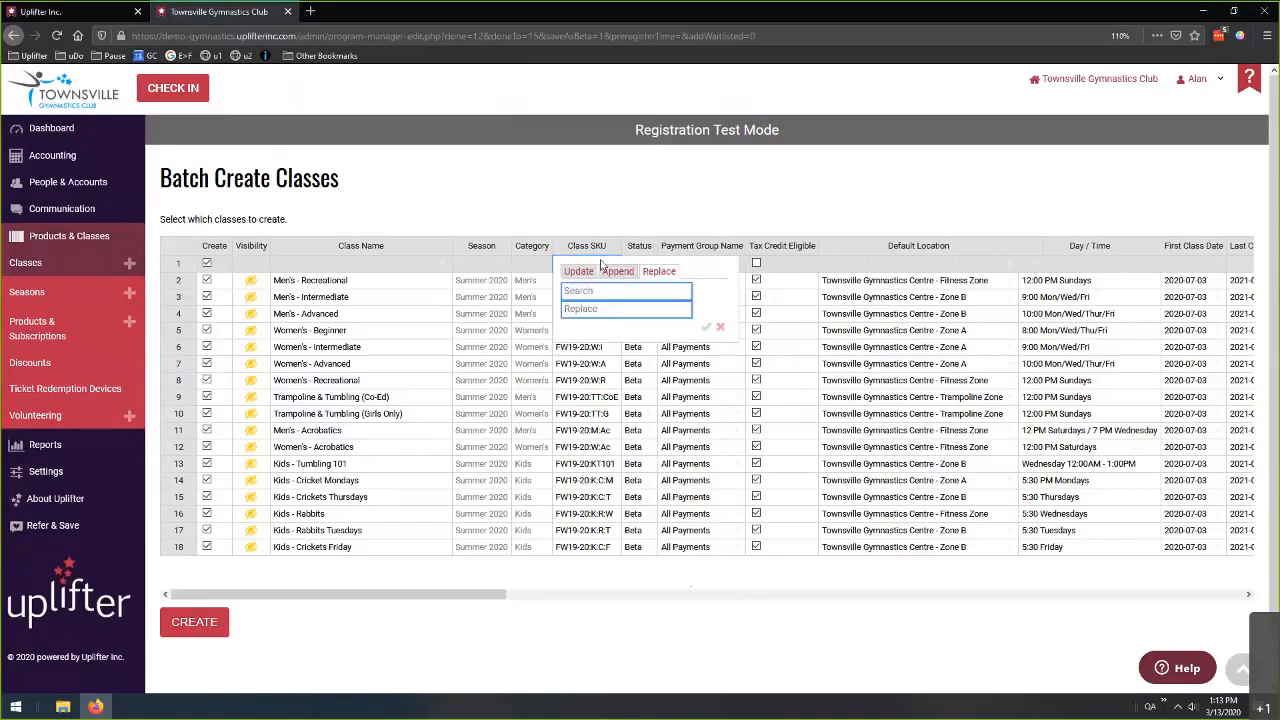
click(637, 290)
text(FW19-20)
click(596, 311)
text(S2020)
click(705, 327)
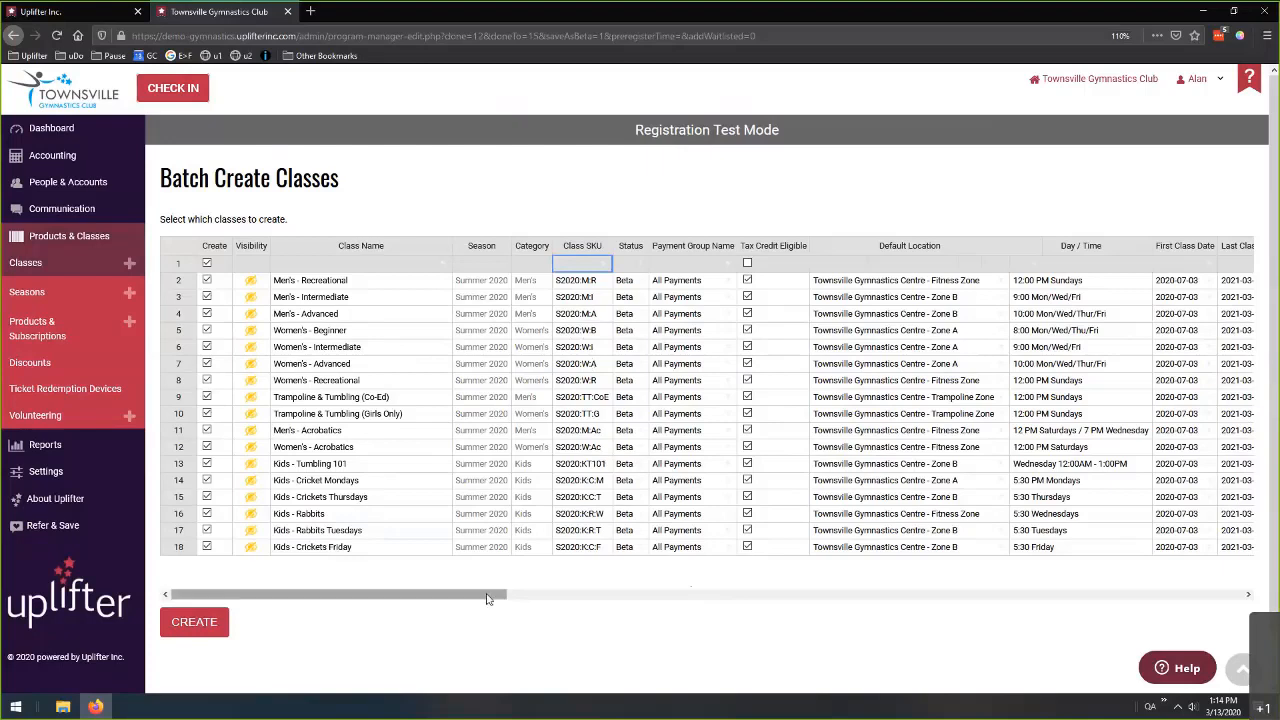
- Exclude the Men's - Advanced, Men's - Intermediate and Men's - Recreational classes from creation
drag(486, 598, 622, 595)
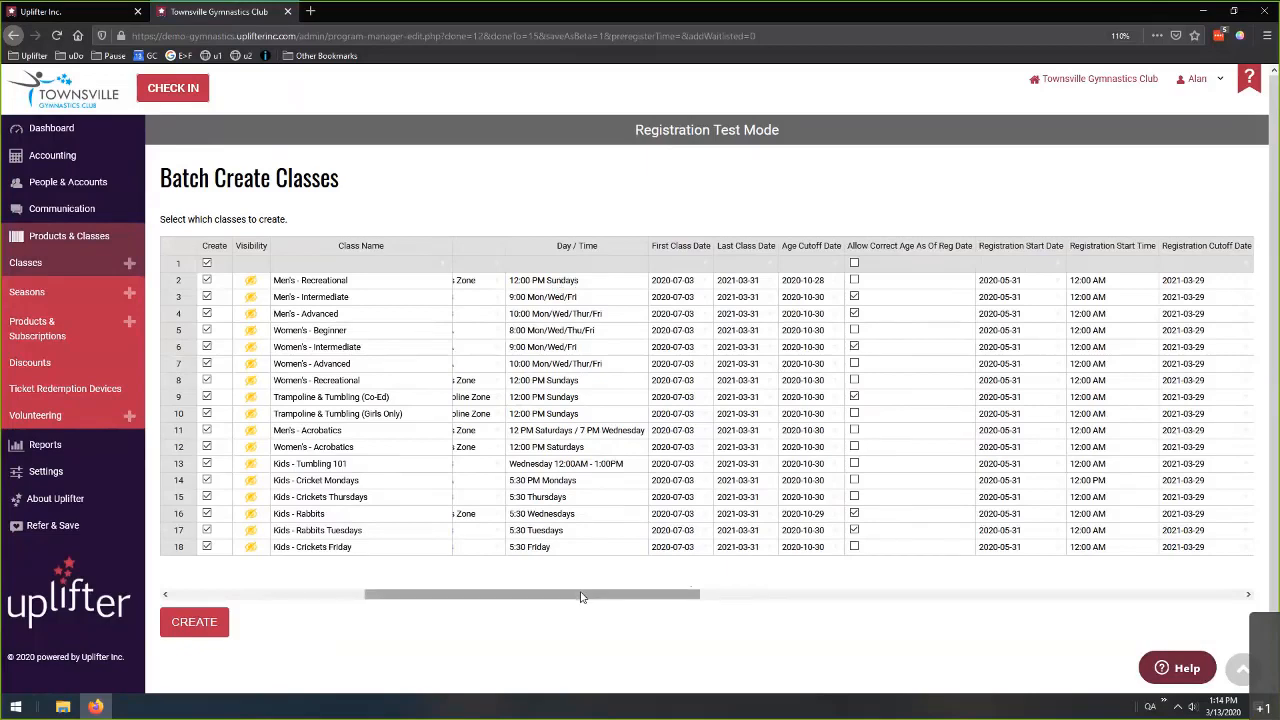
drag(581, 596, 358, 600)
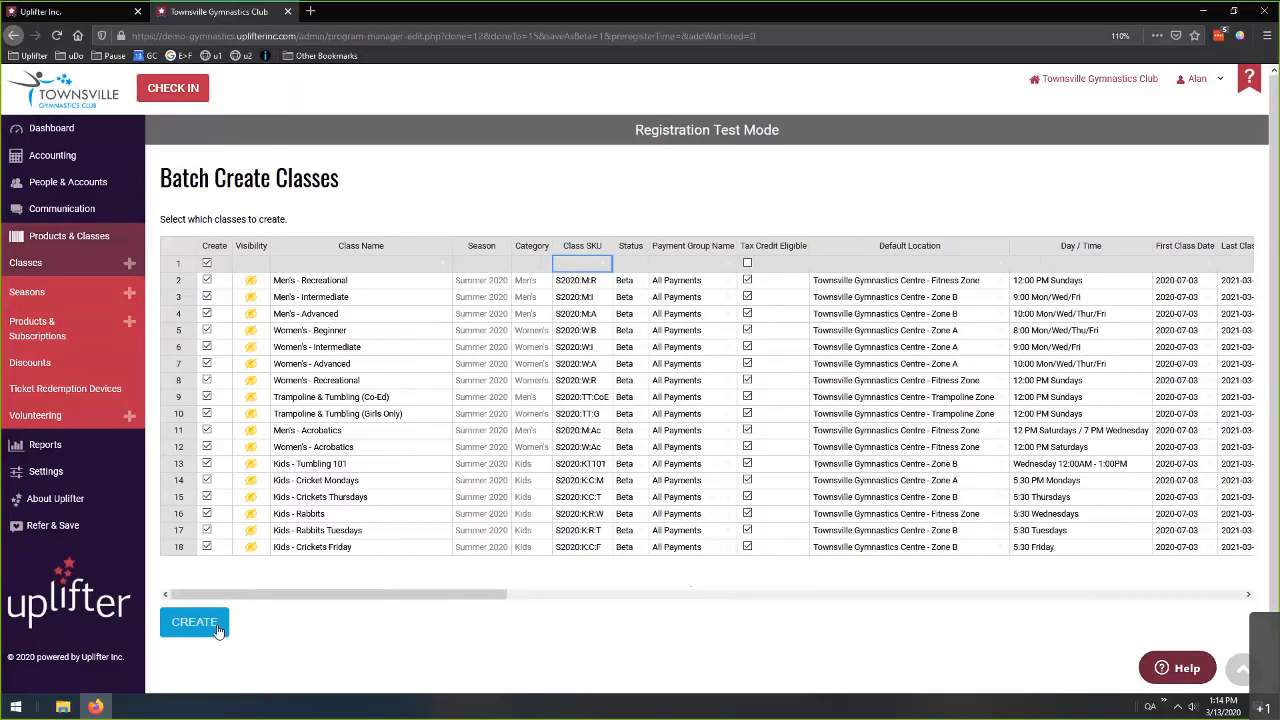
click(207, 261)
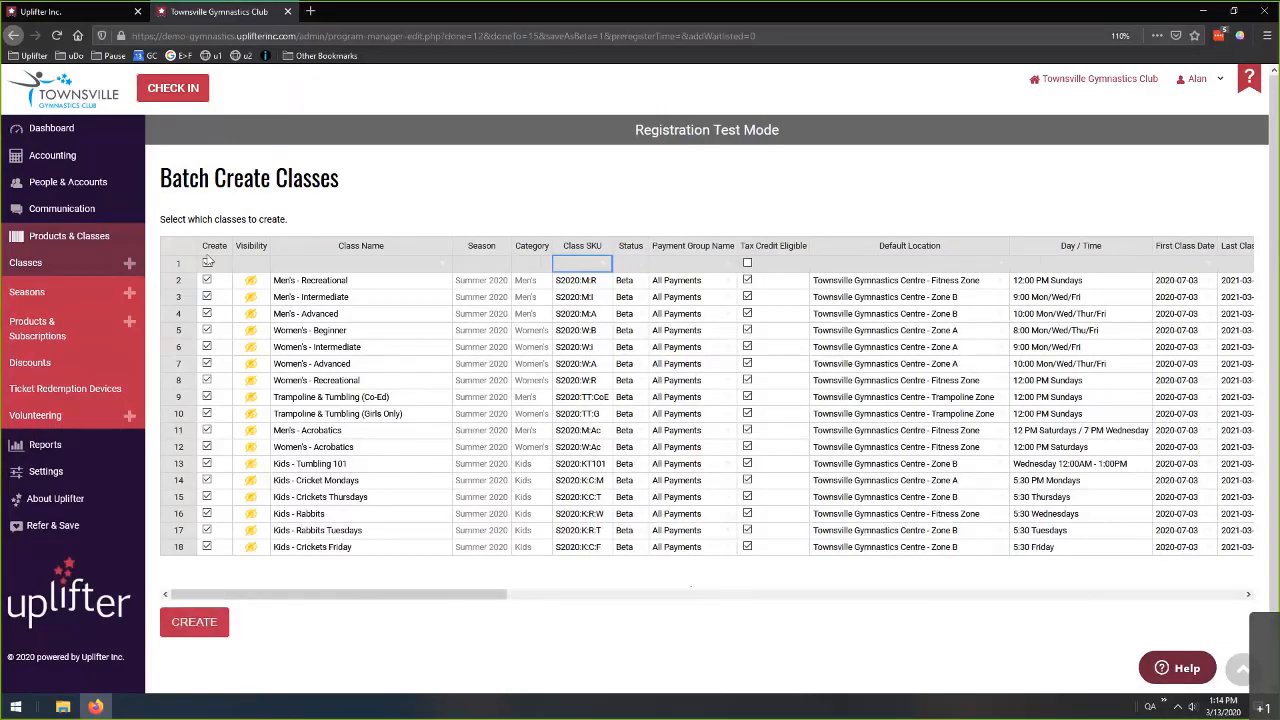
click(207, 261)
click(207, 313)
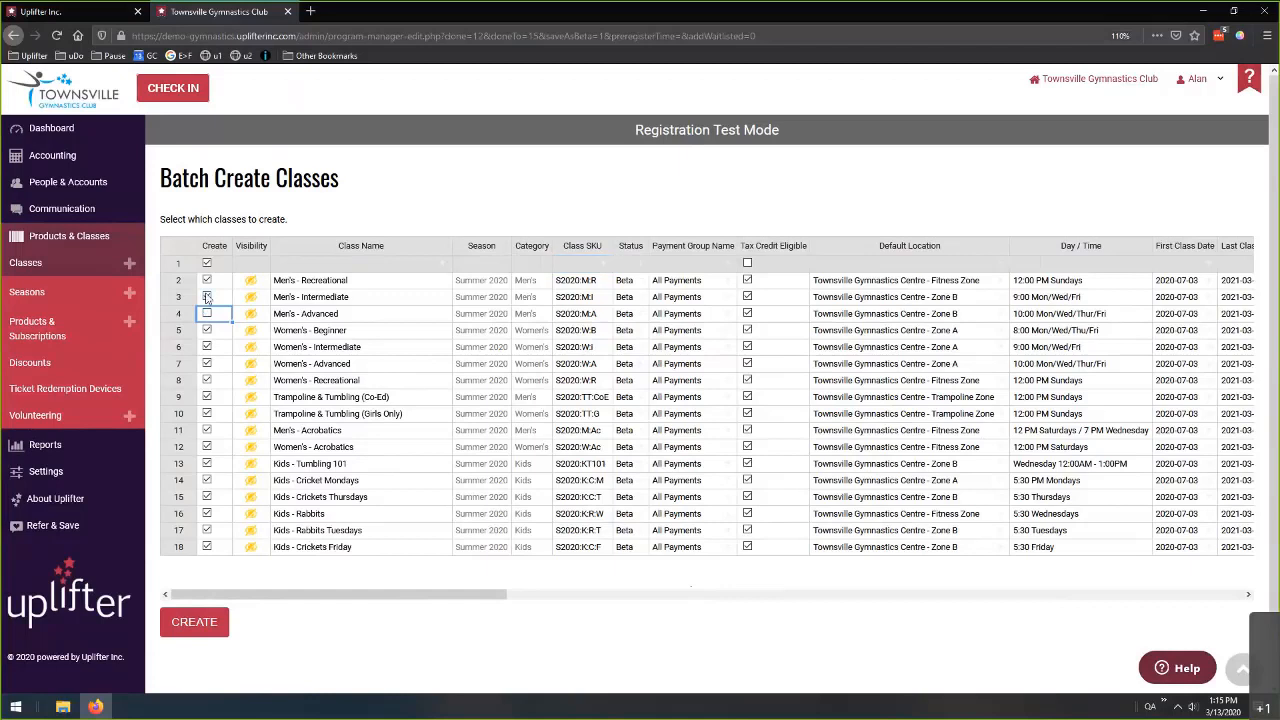
click(207, 297)
click(206, 282)
- Set the last class date of all classes in the batch to 2020-03-14
mouse_move(249, 405)
drag(443, 598, 711, 600)
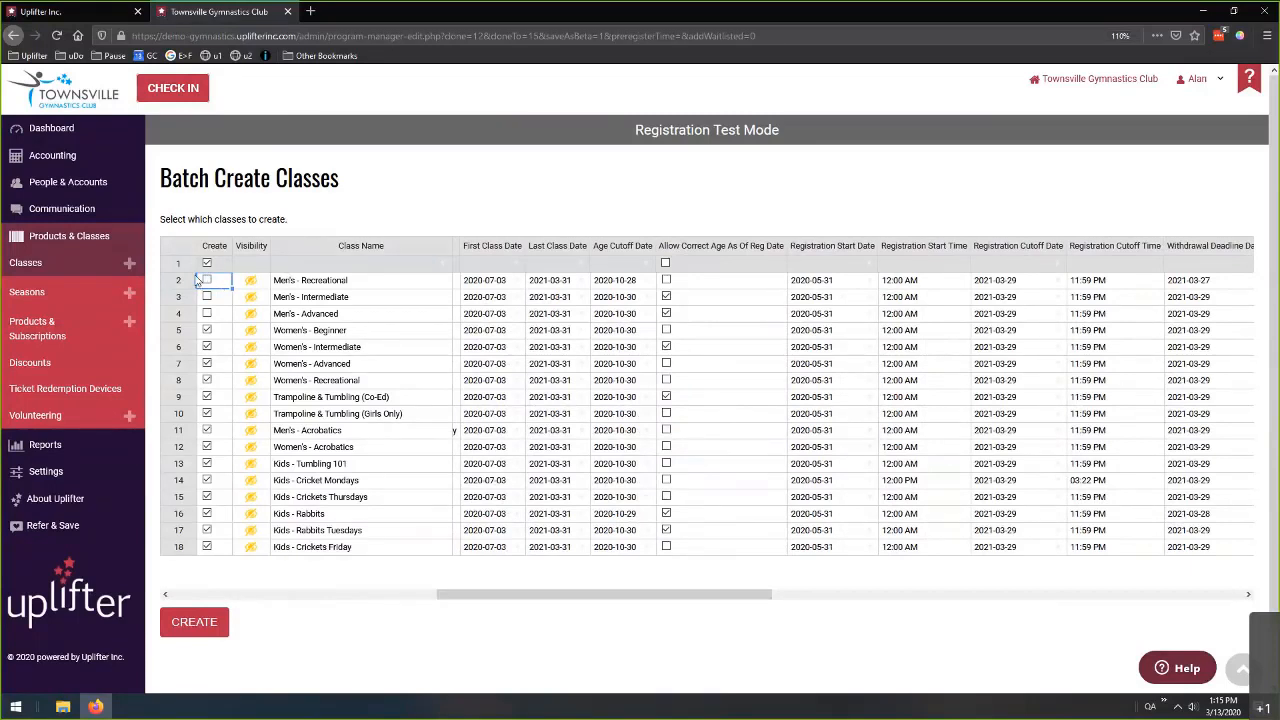
click(585, 264)
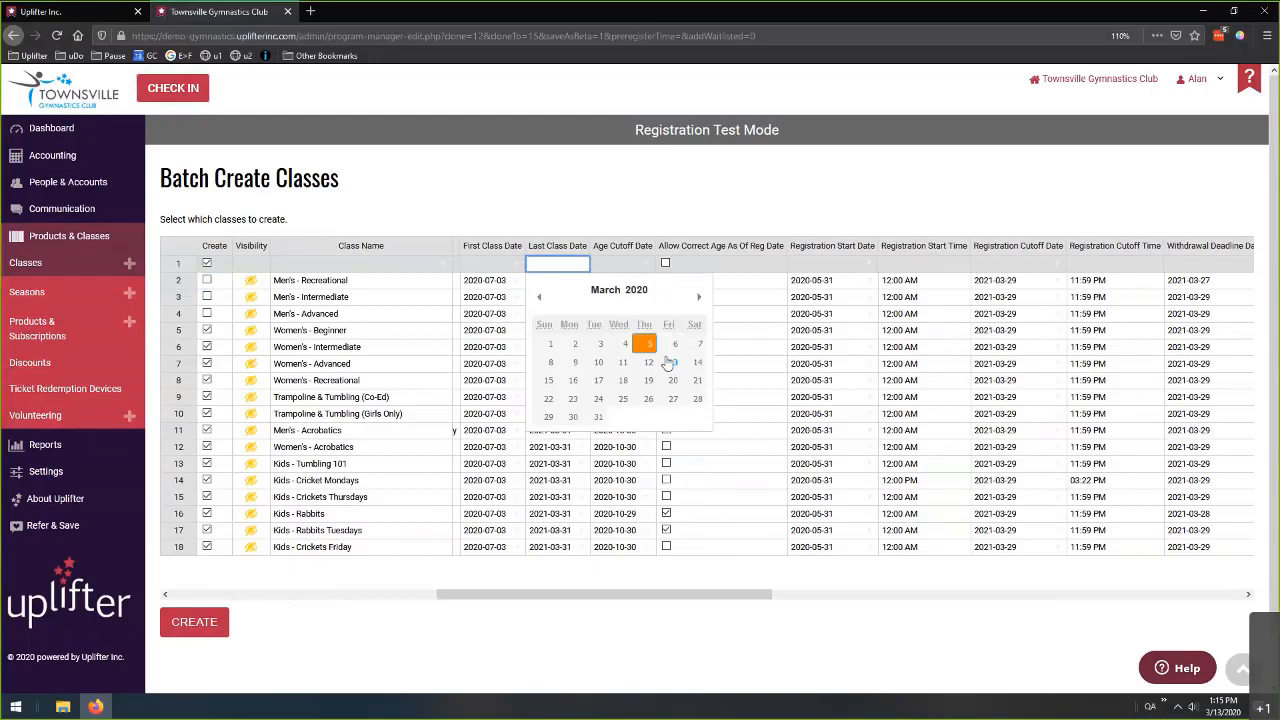
click(697, 364)
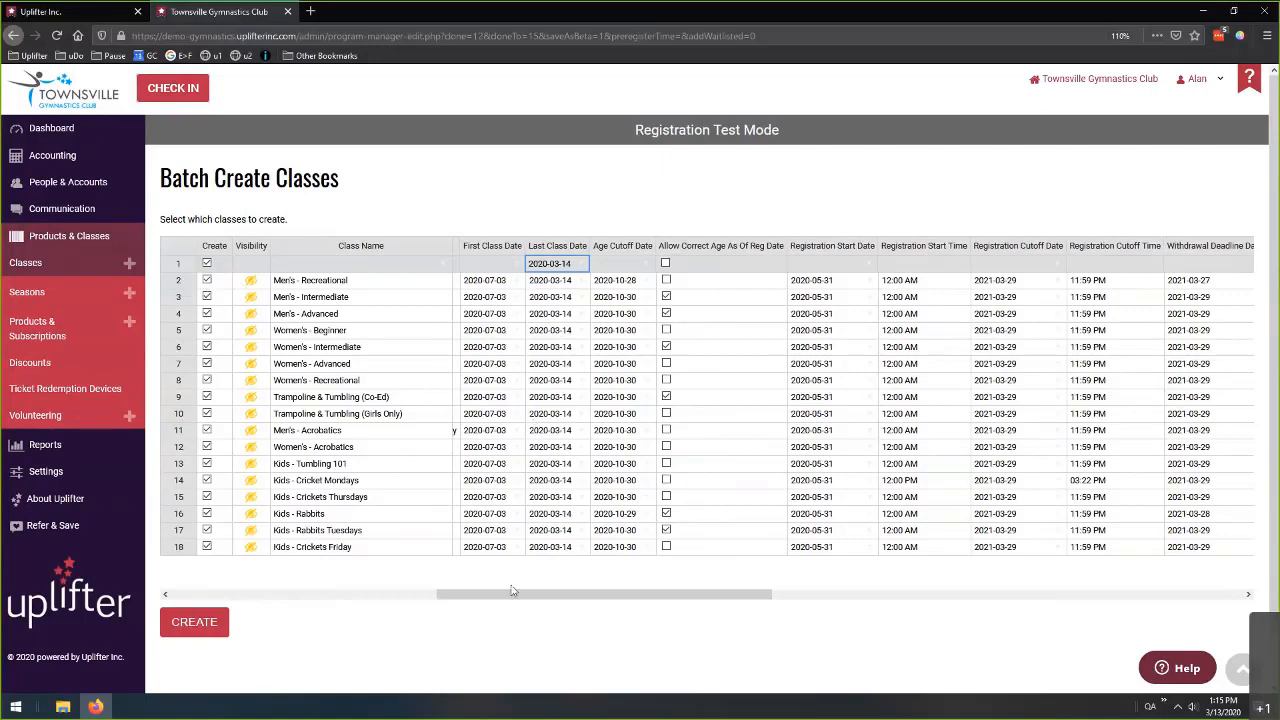
- Exclude the Men's - Recreational, Intermediate and Advanced classes and try to create the remaining classes
drag(497, 595, 199, 602)
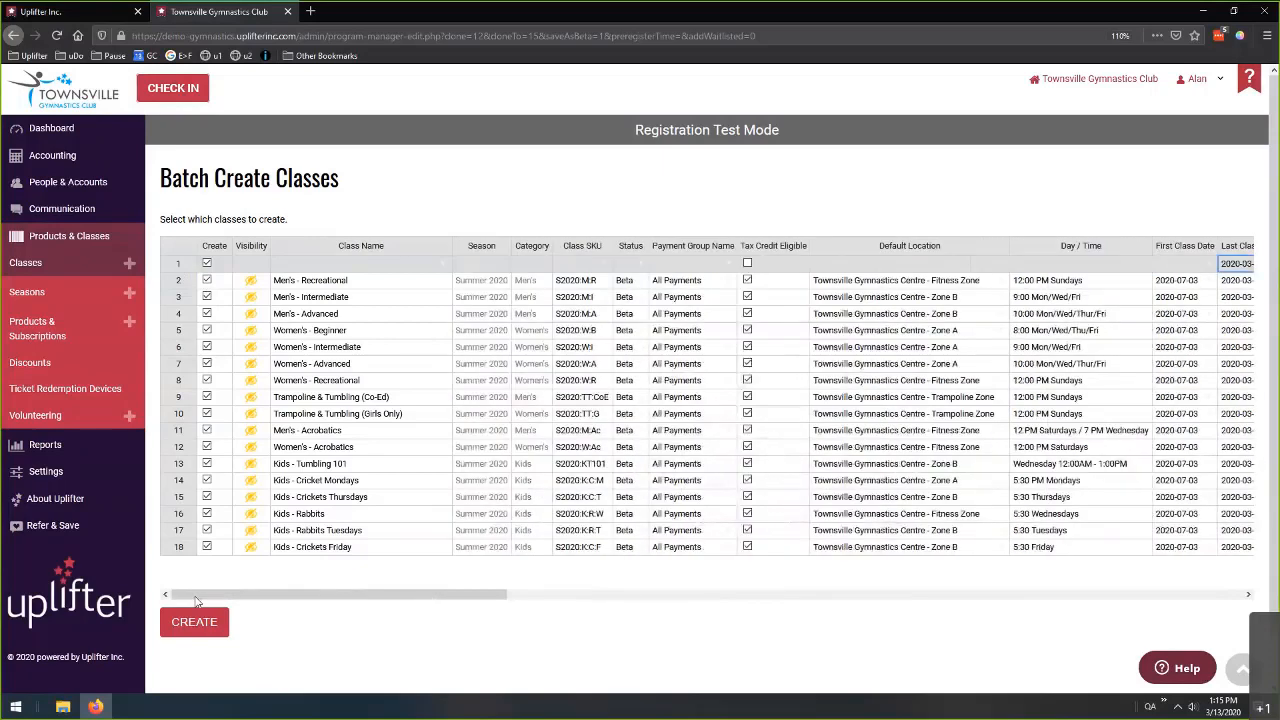
click(208, 283)
click(208, 297)
click(208, 314)
click(194, 622)
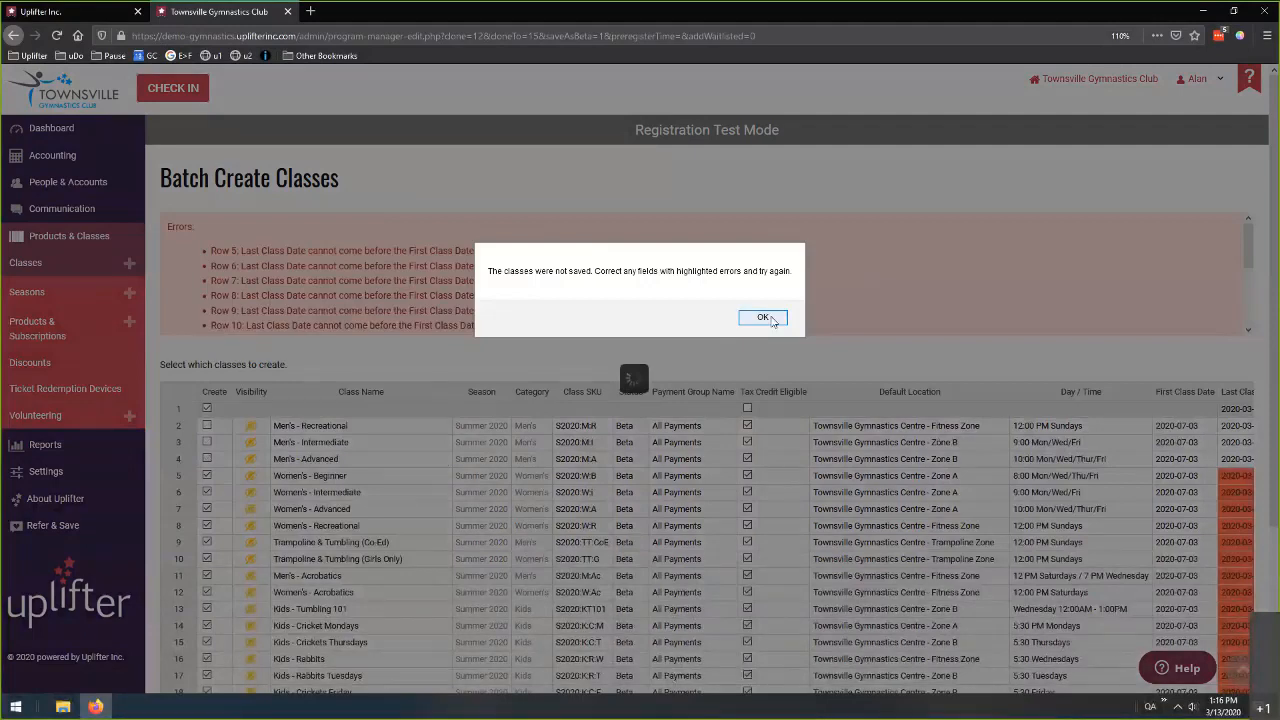
click(762, 317)
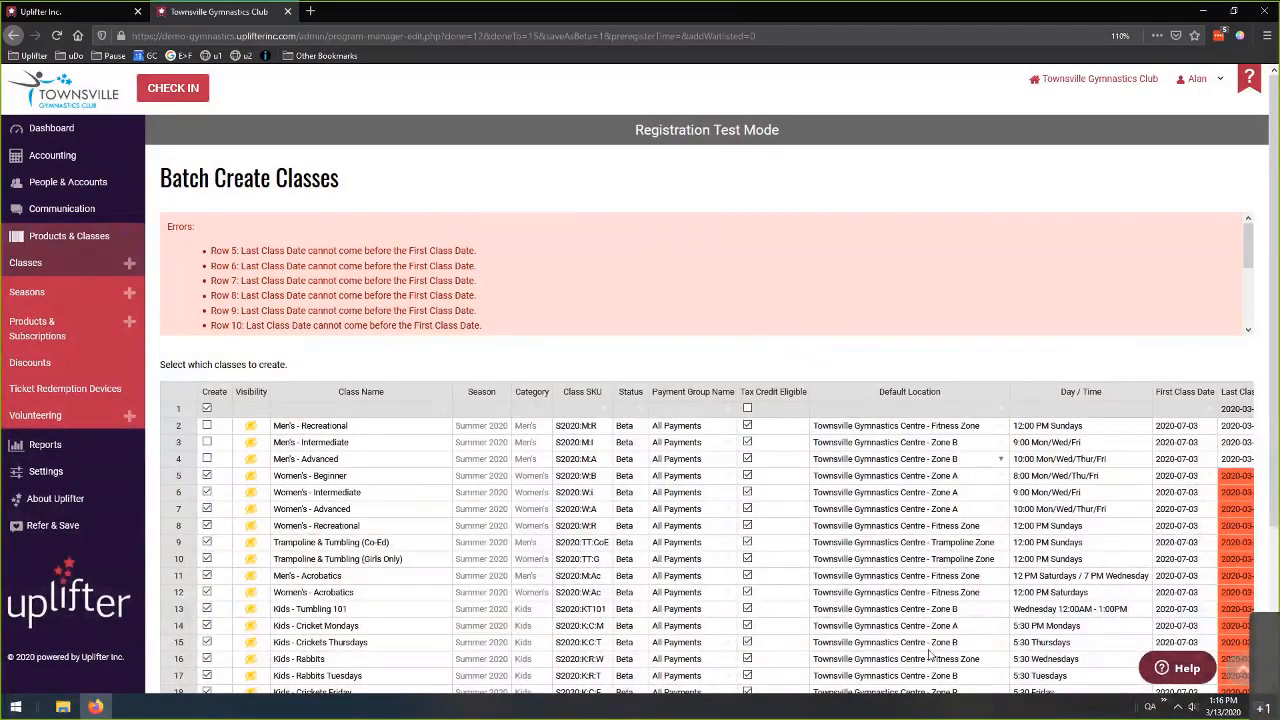
- Set the last class date of all classes in the batch to 2020-08-31 and create the classes
scroll(540, 674, down, 3)
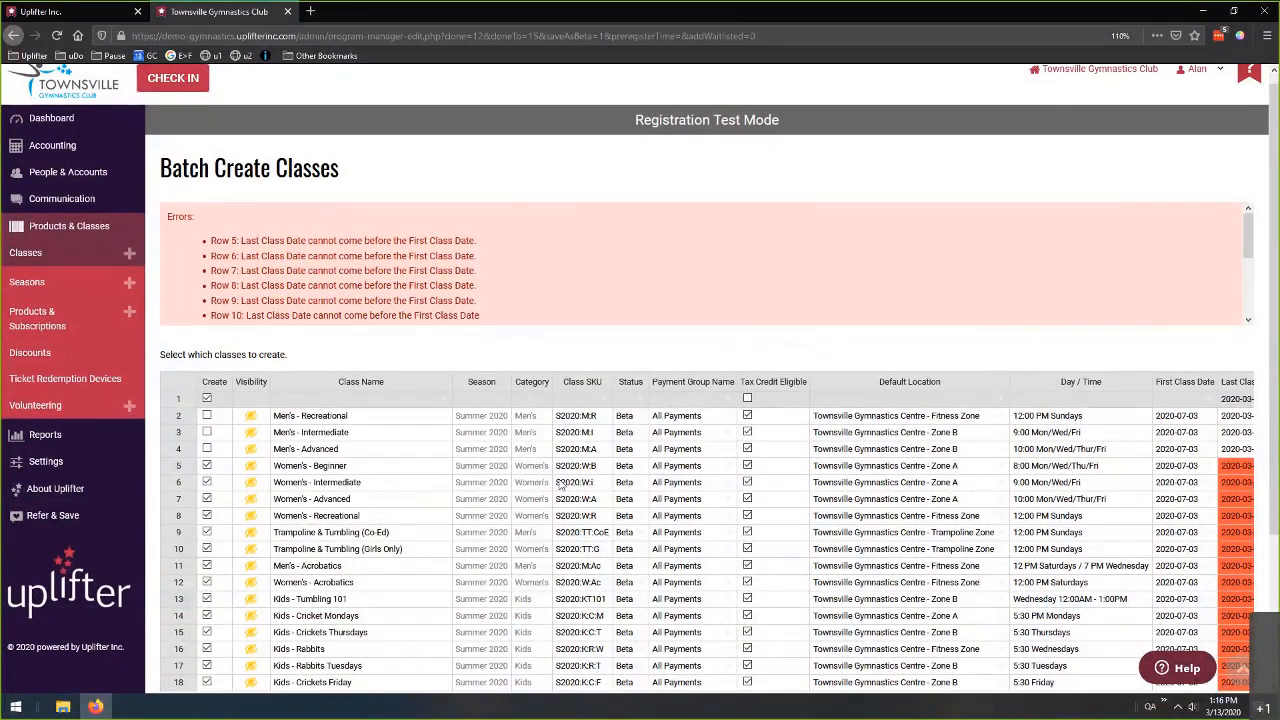
drag(488, 537, 626, 548)
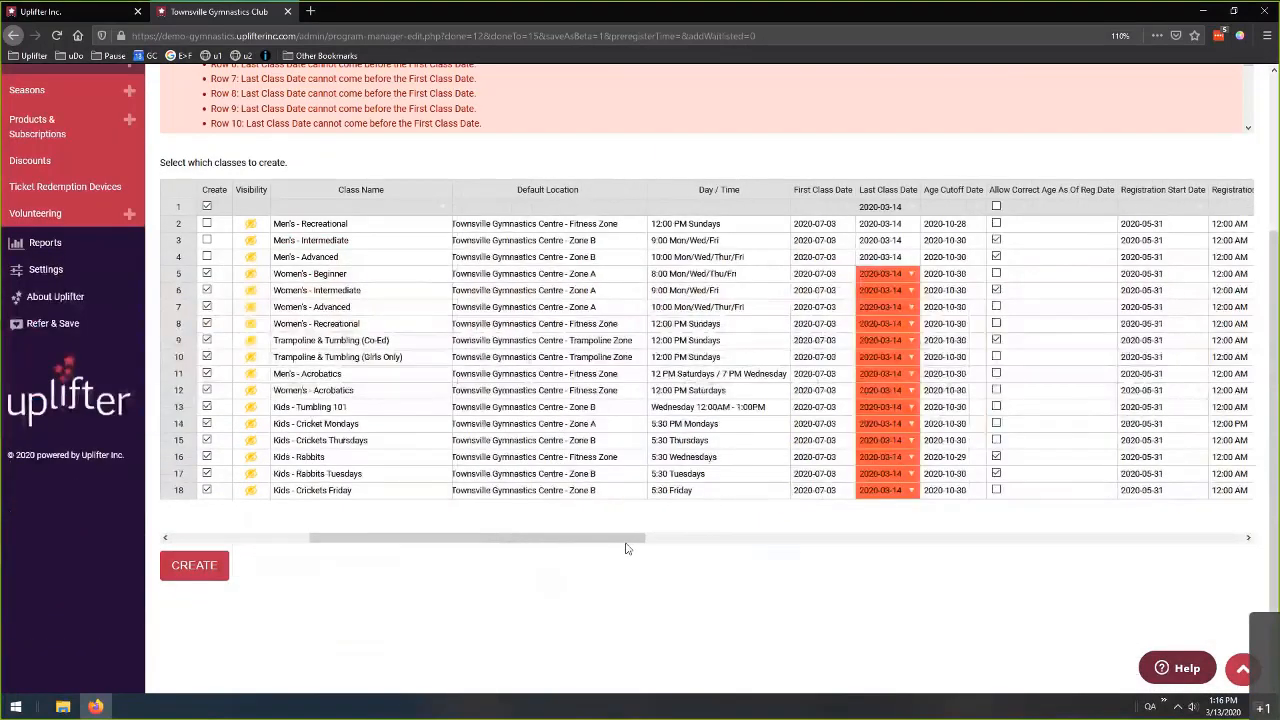
click(909, 208)
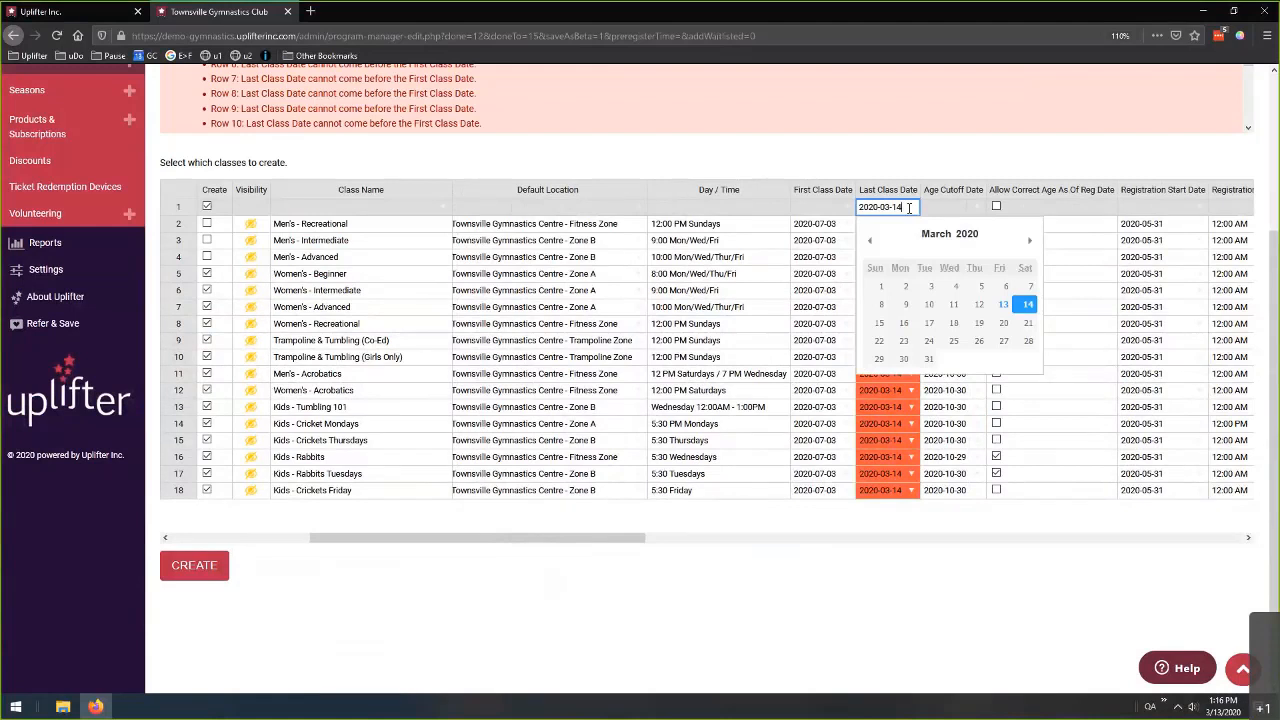
click(1029, 241)
click(1029, 241)
click(1029, 241)
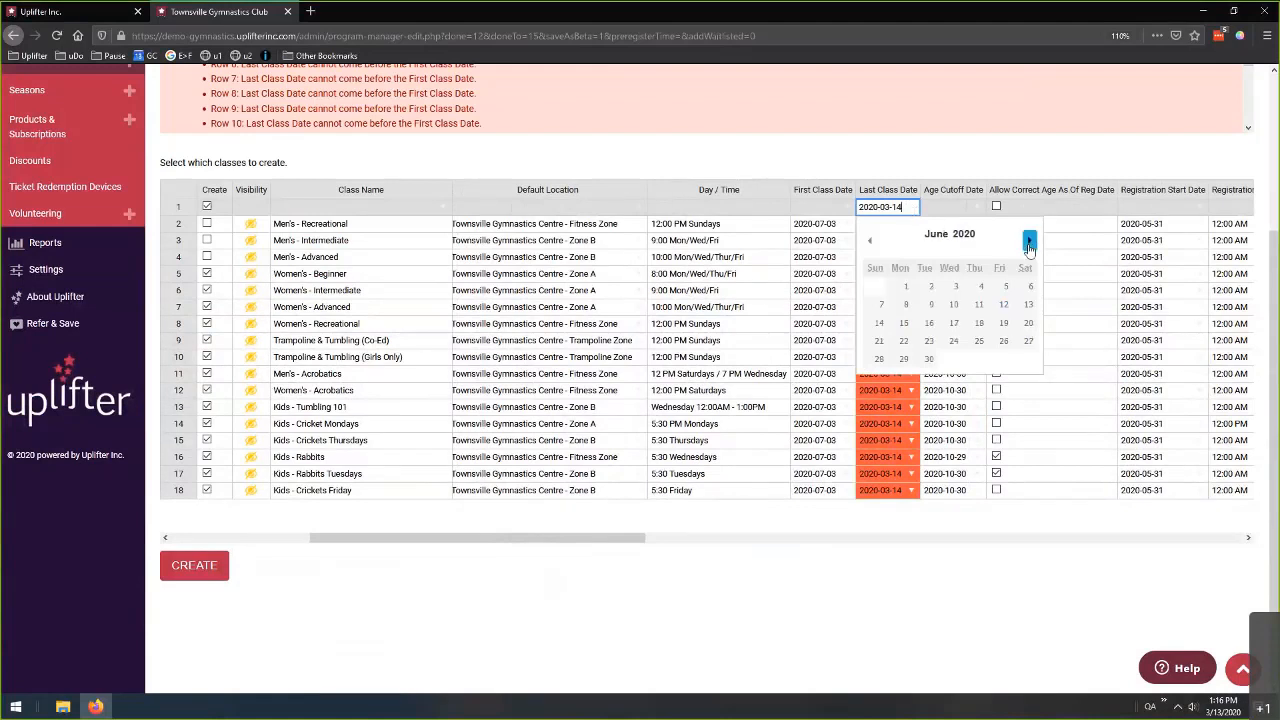
click(1029, 241)
click(1029, 241)
click(903, 378)
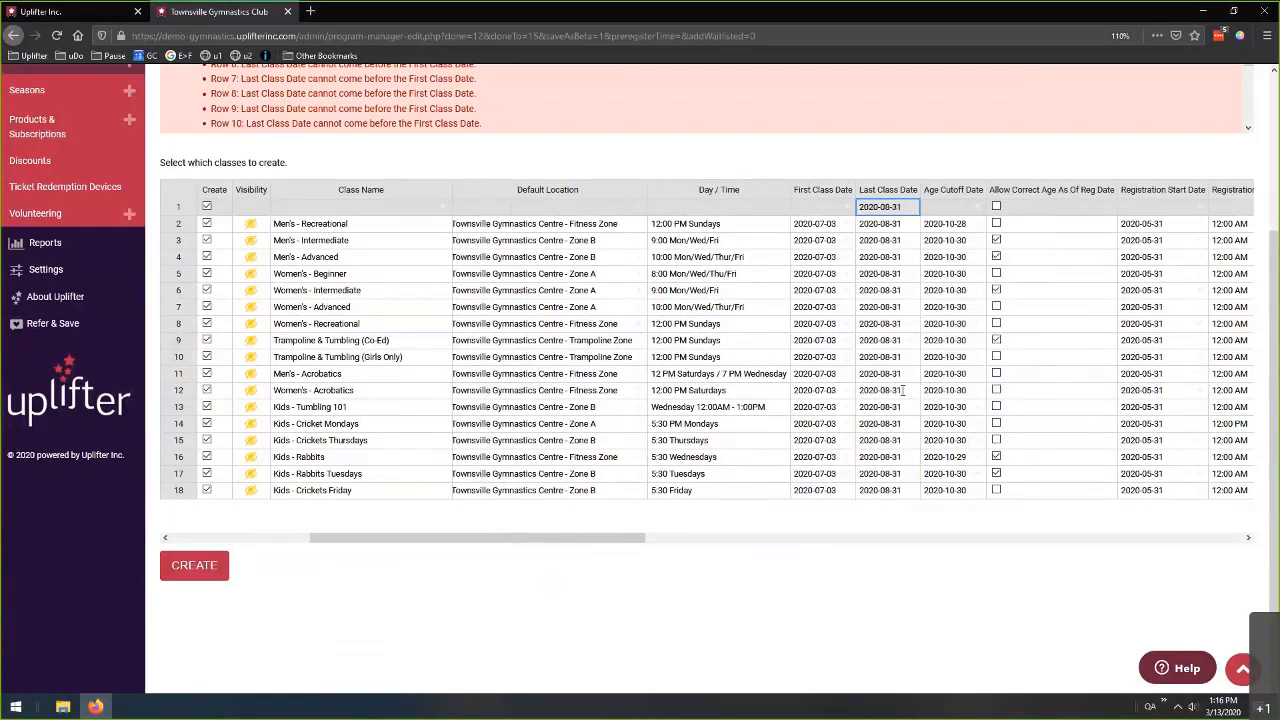
click(193, 566)
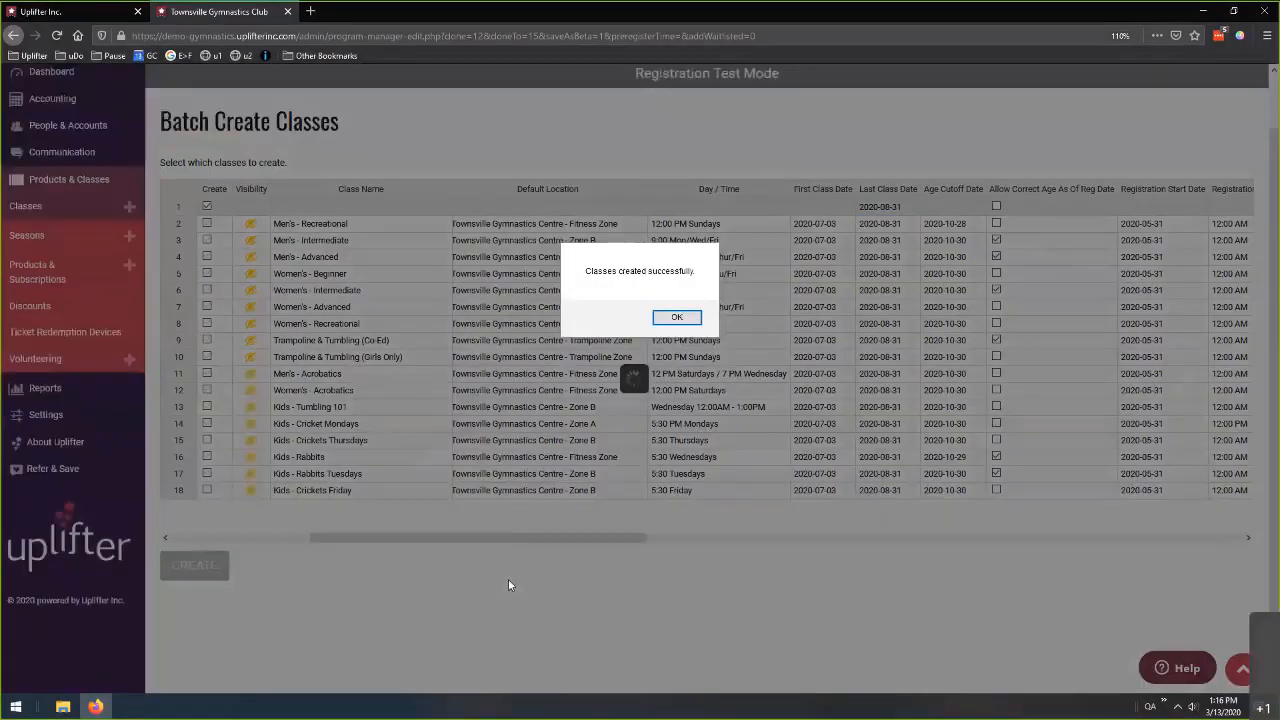
click(676, 318)
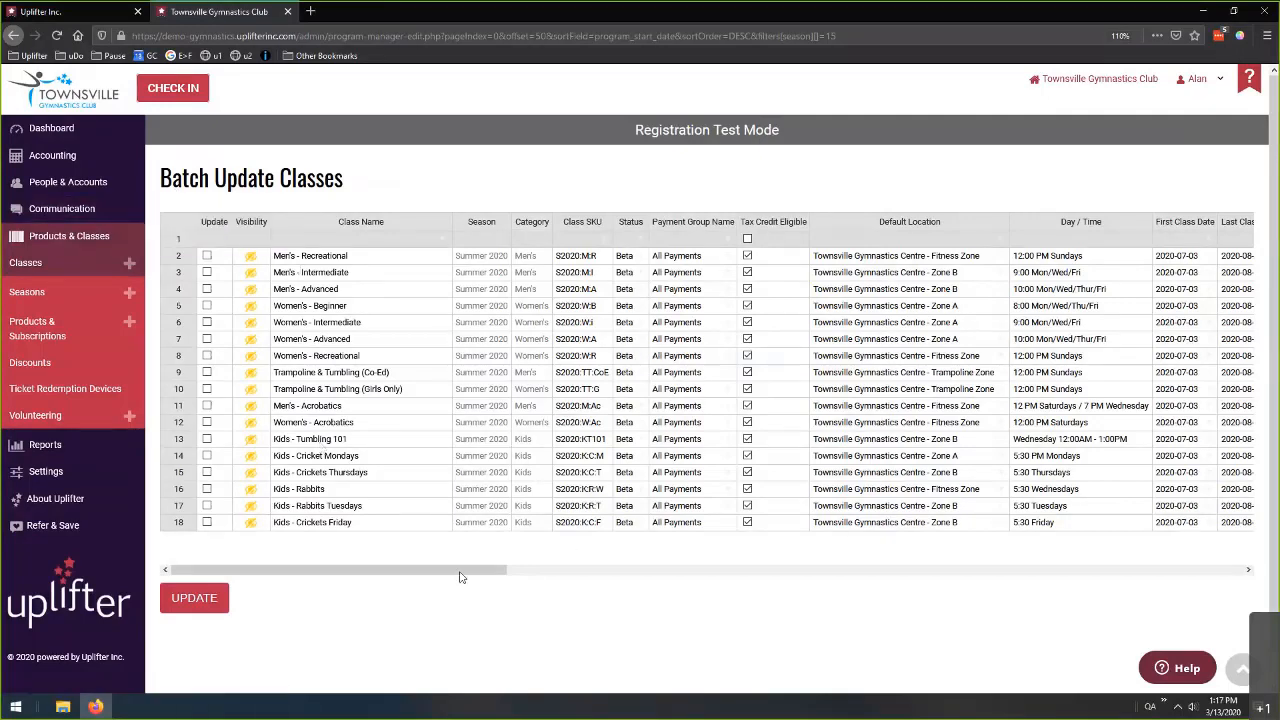
- Review the class list filtered to the Summer 2020 season and open the Seasons page
mouse_move(461, 577)
mouse_down()
mouse_move(594, 574)
mouse_move(437, 569)
mouse_up()
click(60, 265)
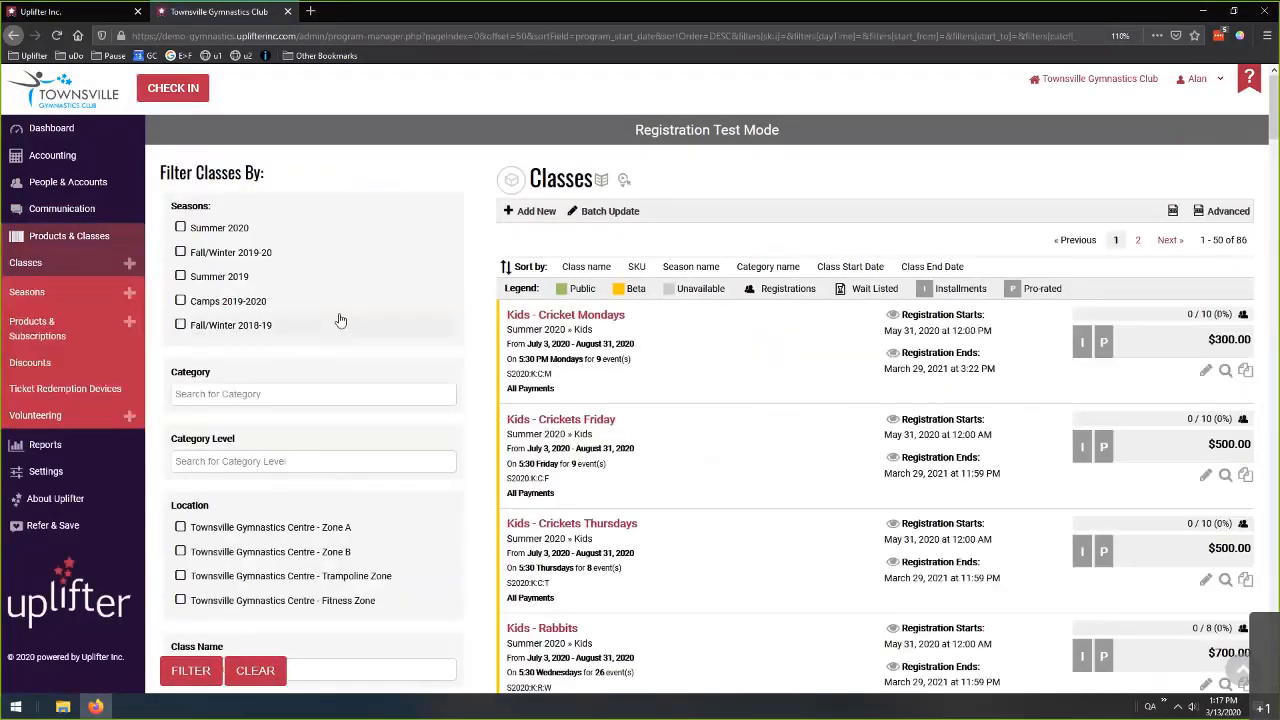
click(211, 233)
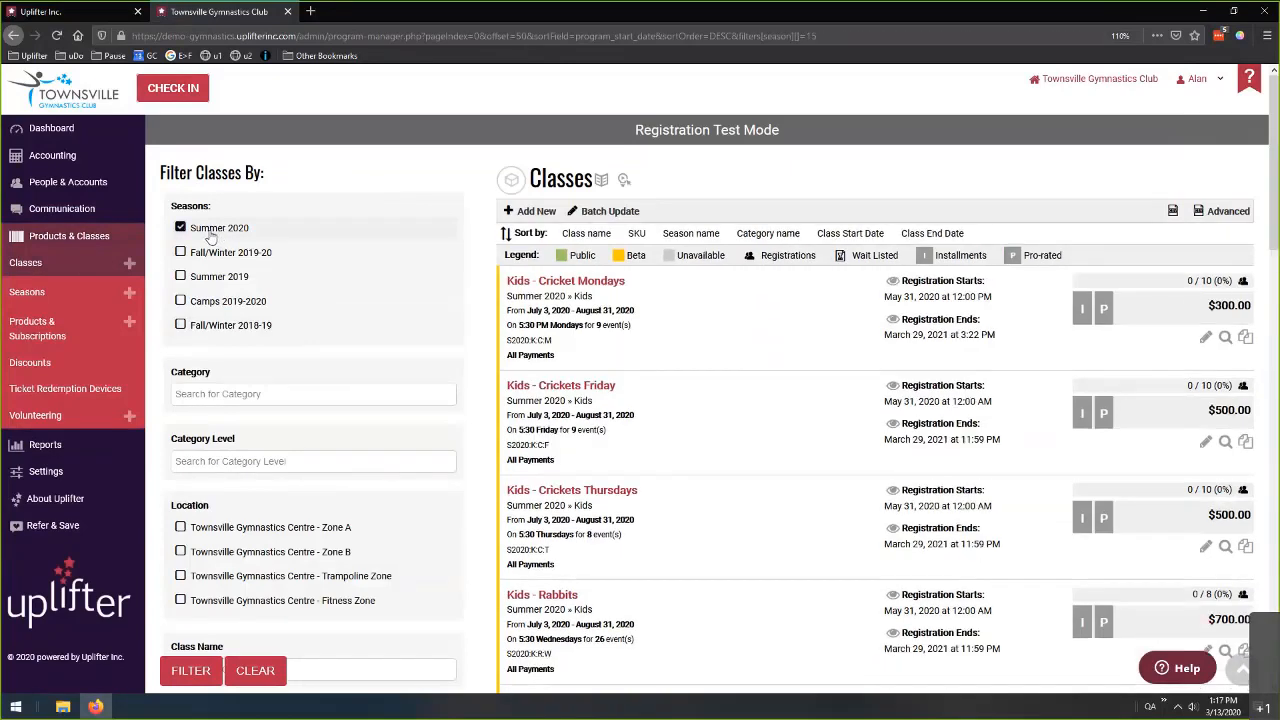
scroll(451, 428, down, 5)
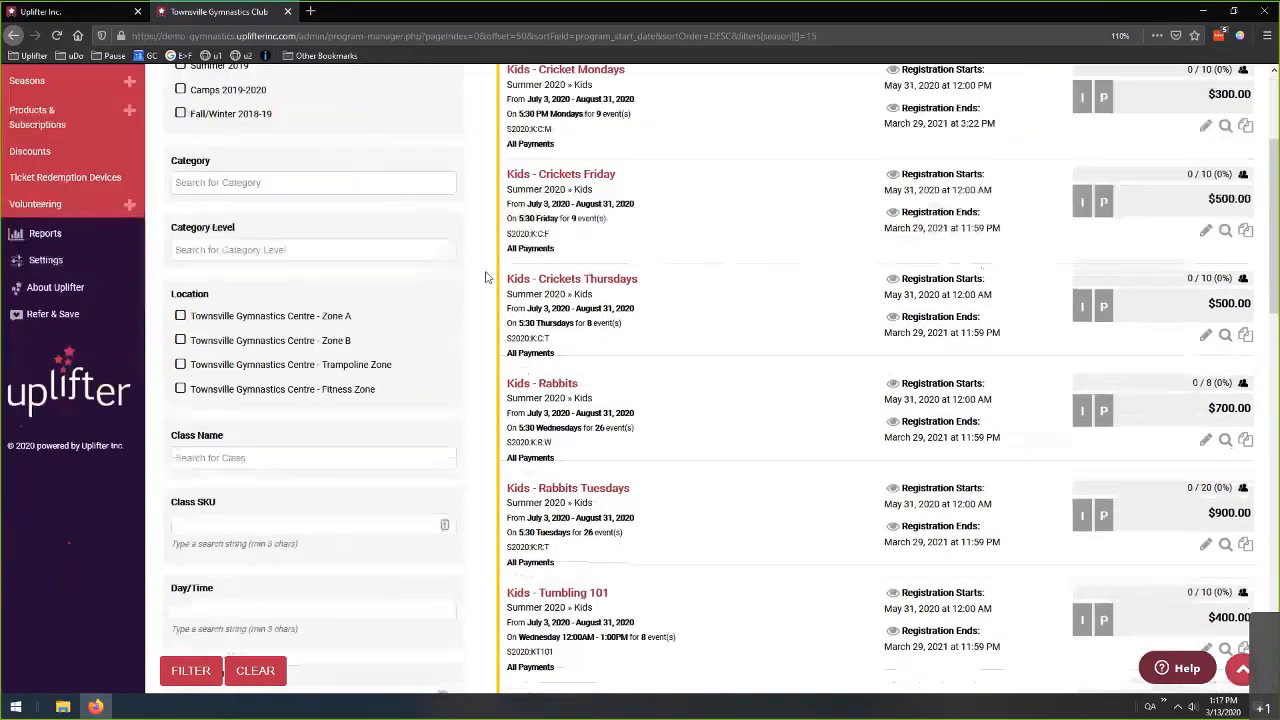
scroll(472, 578, down, 4)
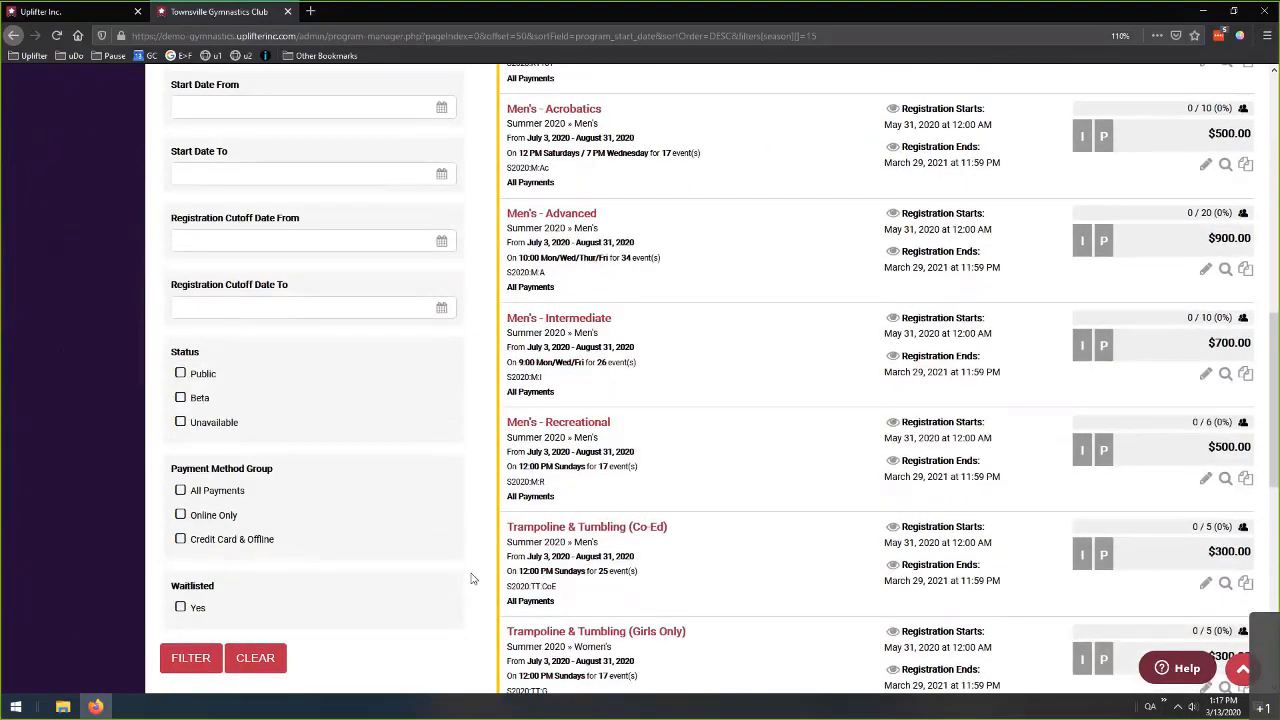
scroll(468, 578, up, 1)
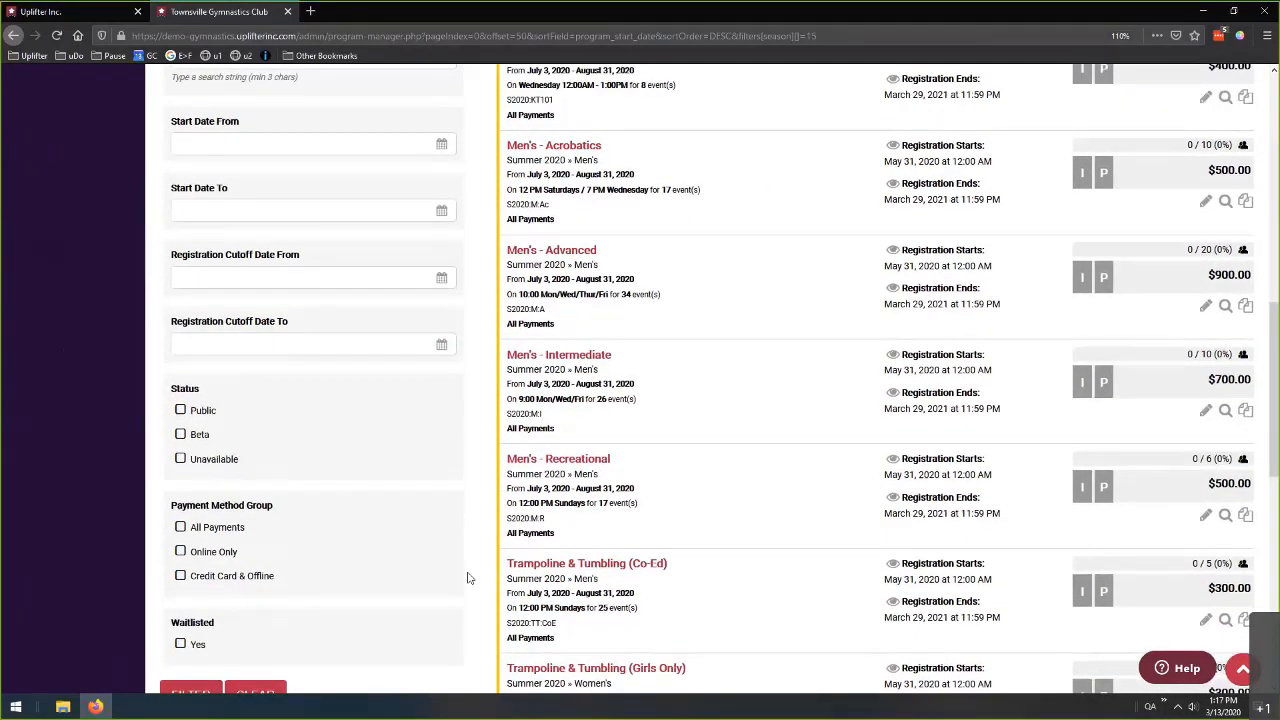
scroll(468, 578, up, 9)
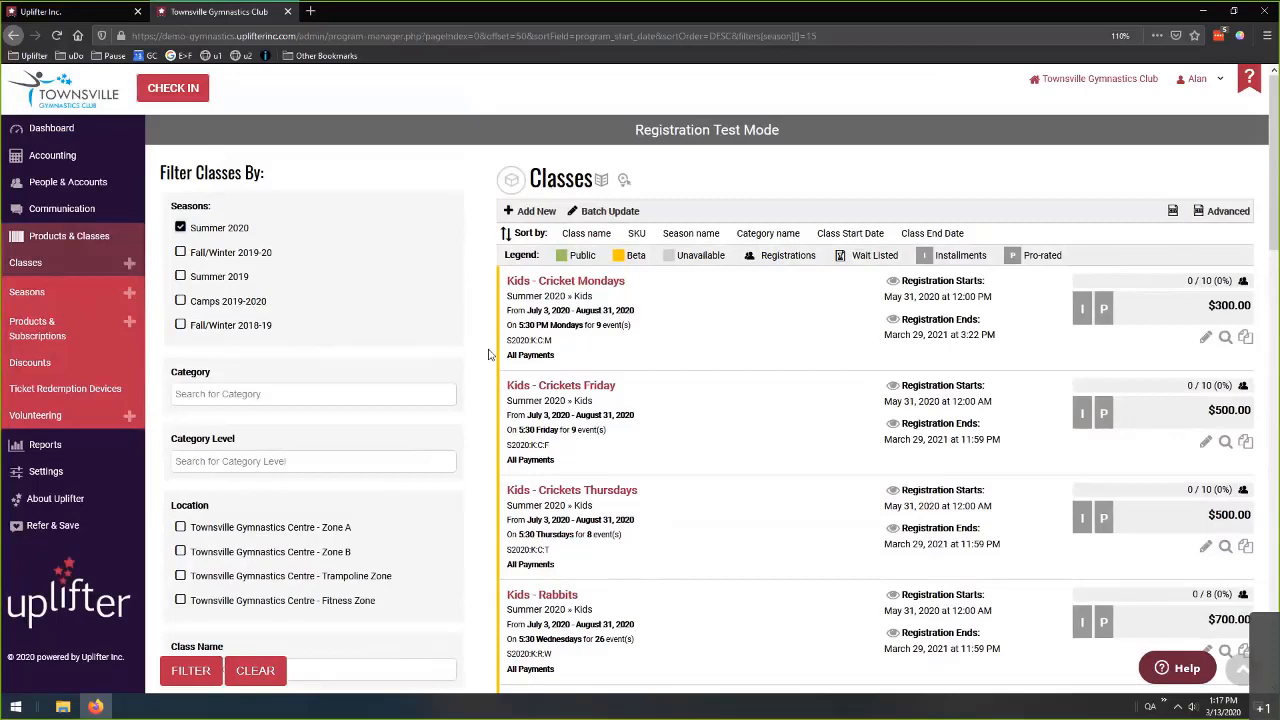
click(60, 291)
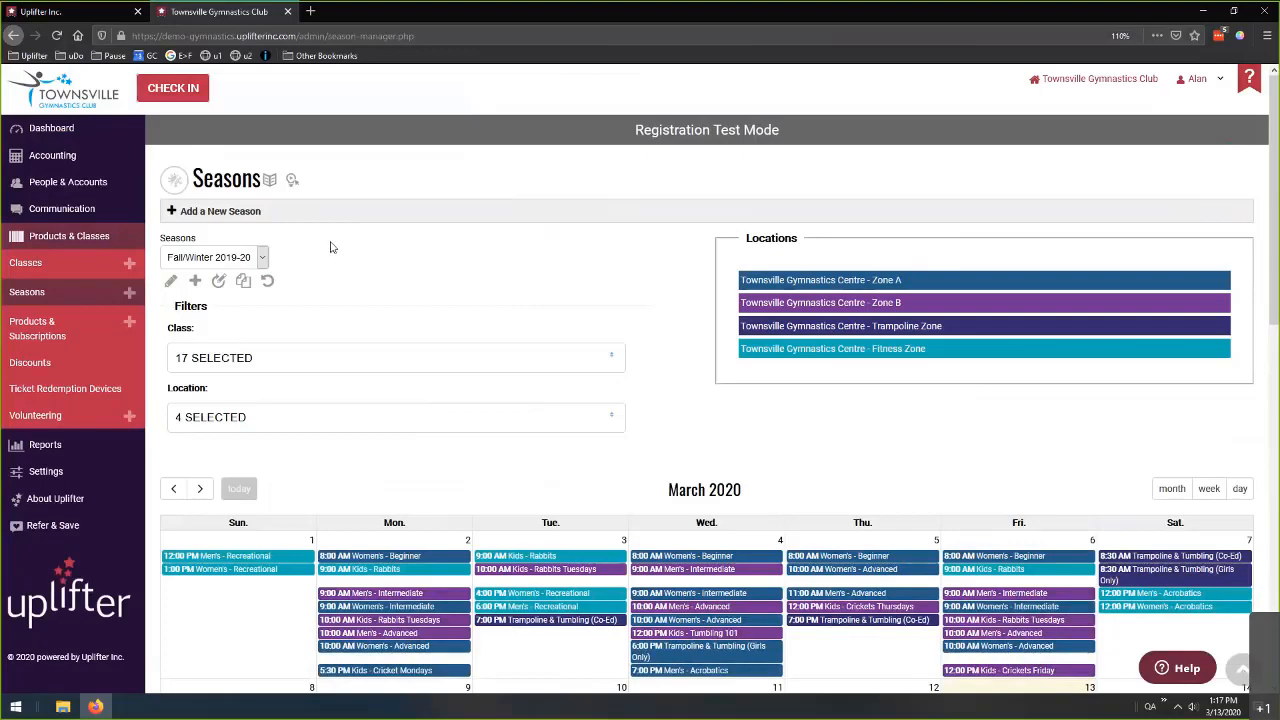
click(243, 280)
click(646, 307)
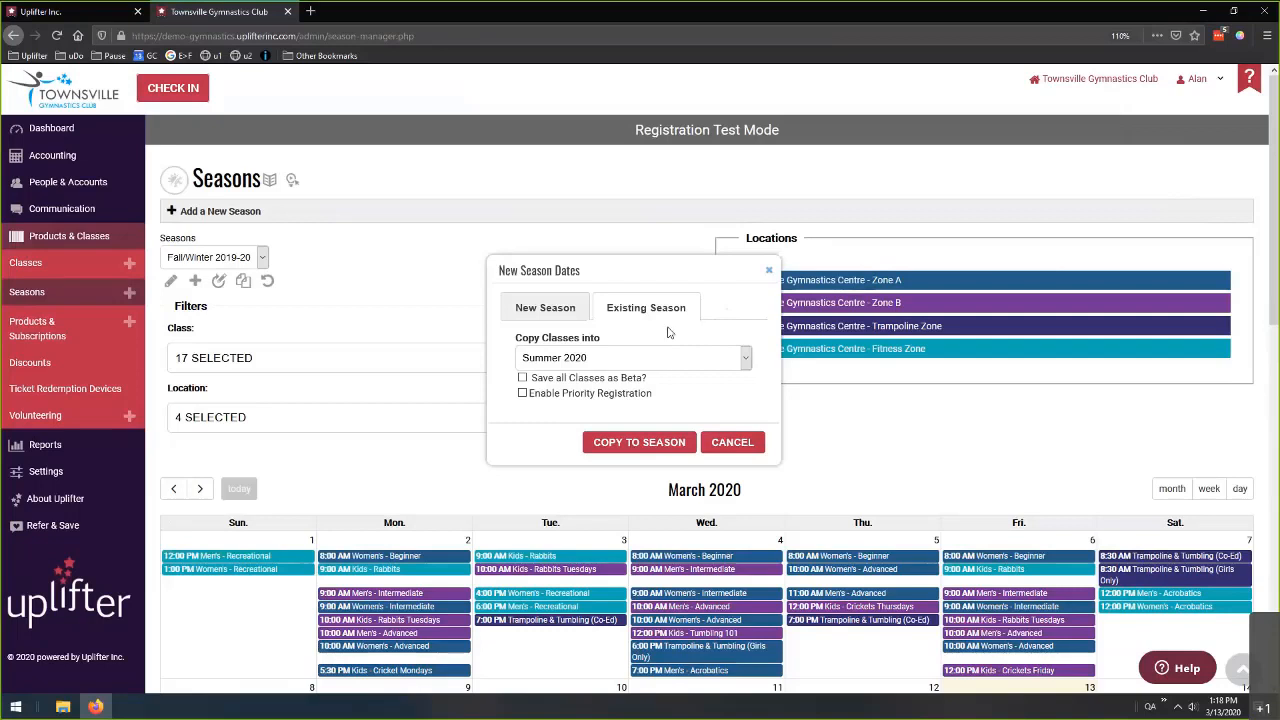
click(541, 360)
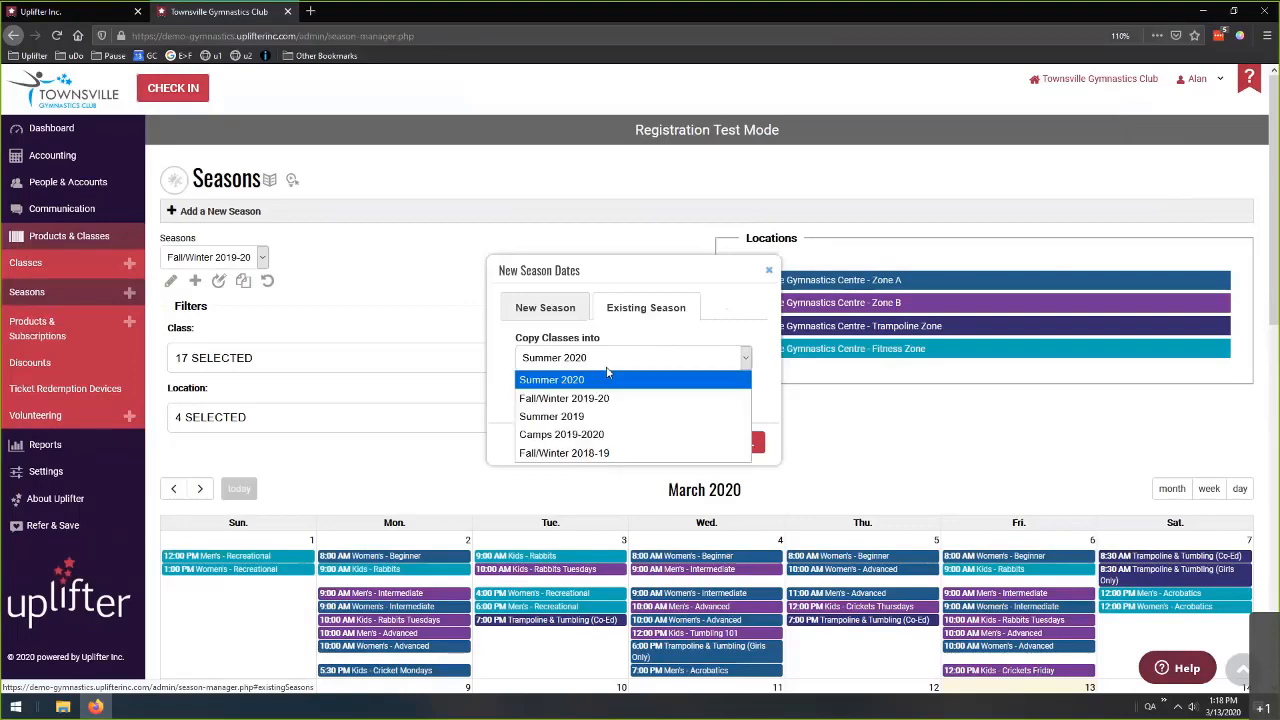
click(551, 381)
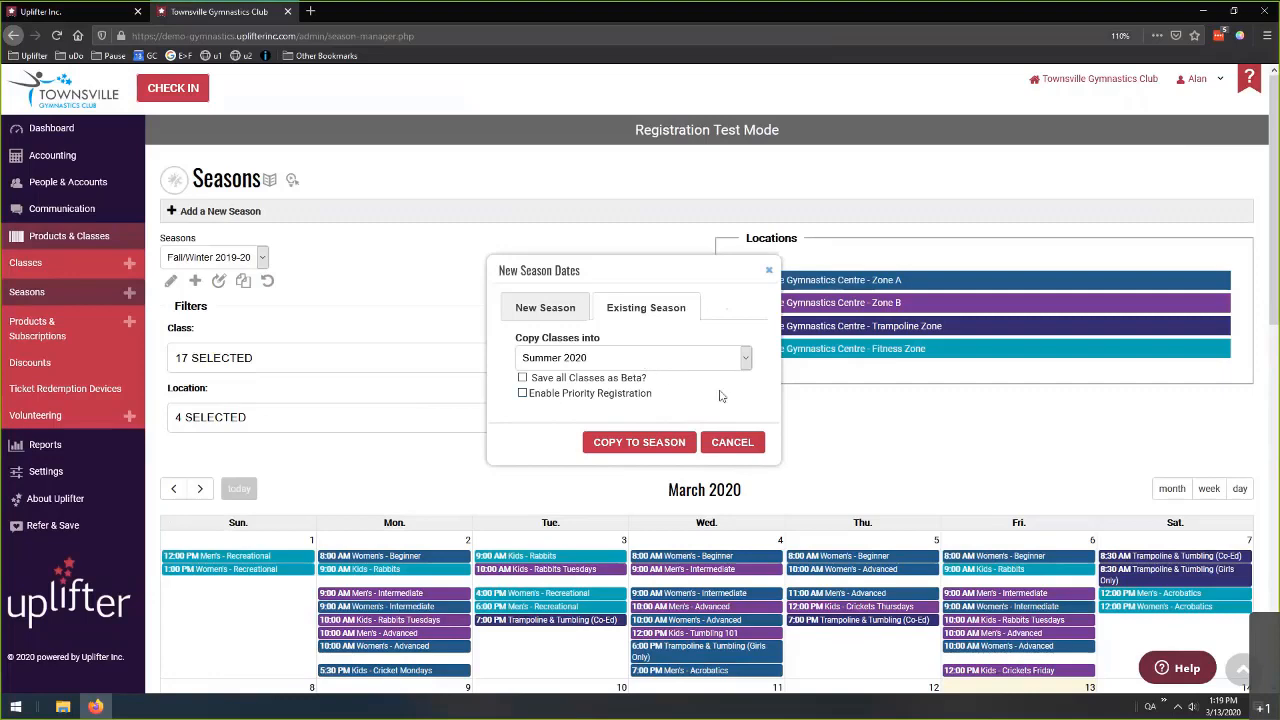
click(724, 444)
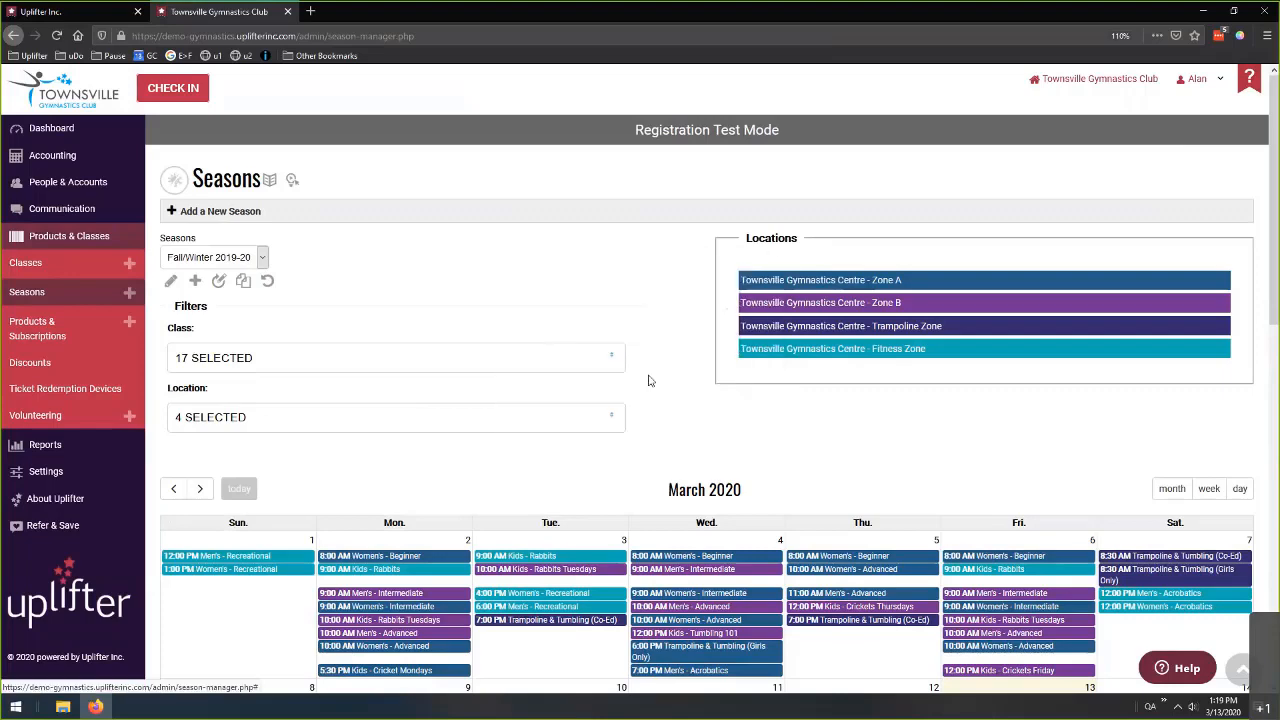
- Switch to the Summer 2020 season and set up copying its classes into the existing Summer 2020 season, saving all as Beta
click(203, 255)
click(200, 278)
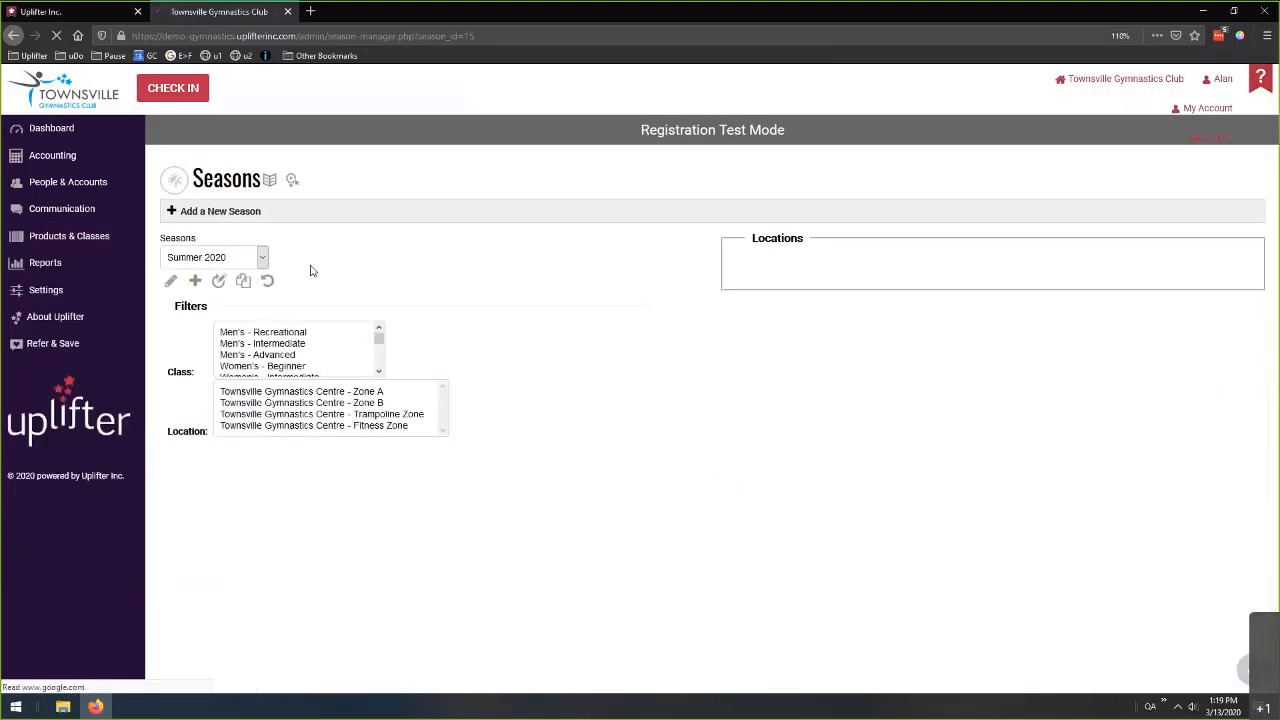
click(243, 280)
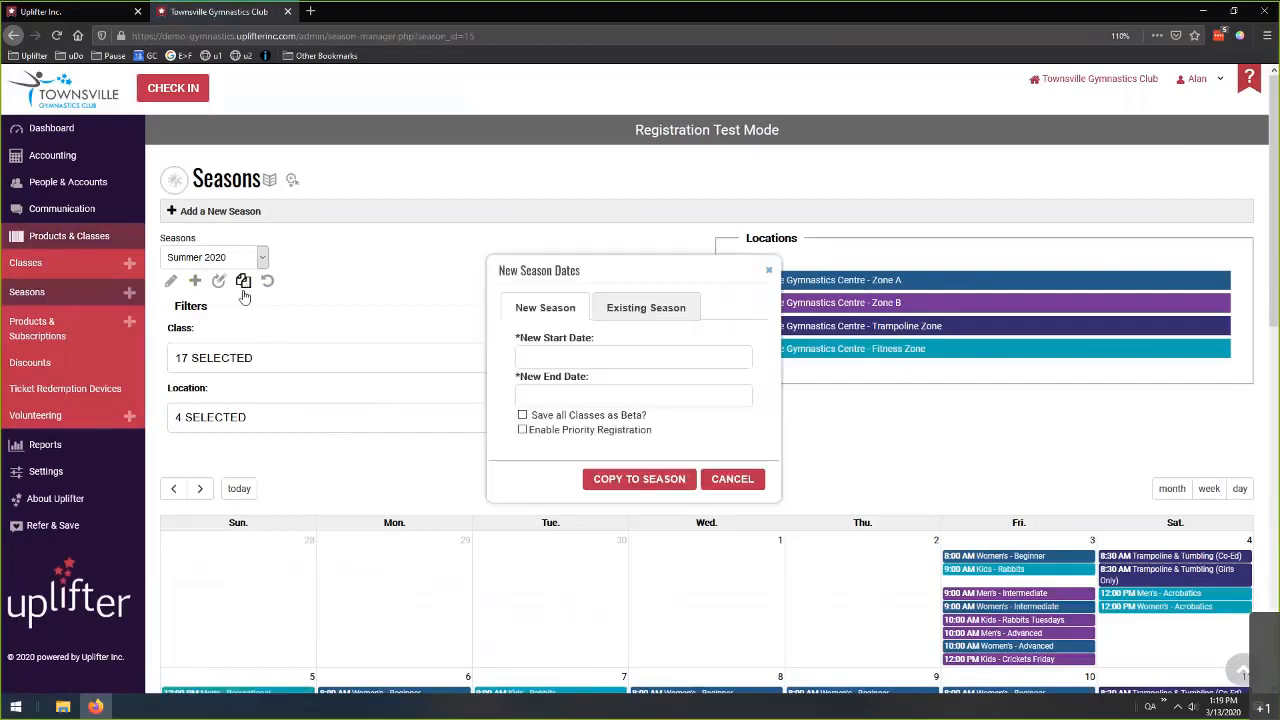
click(652, 312)
click(630, 357)
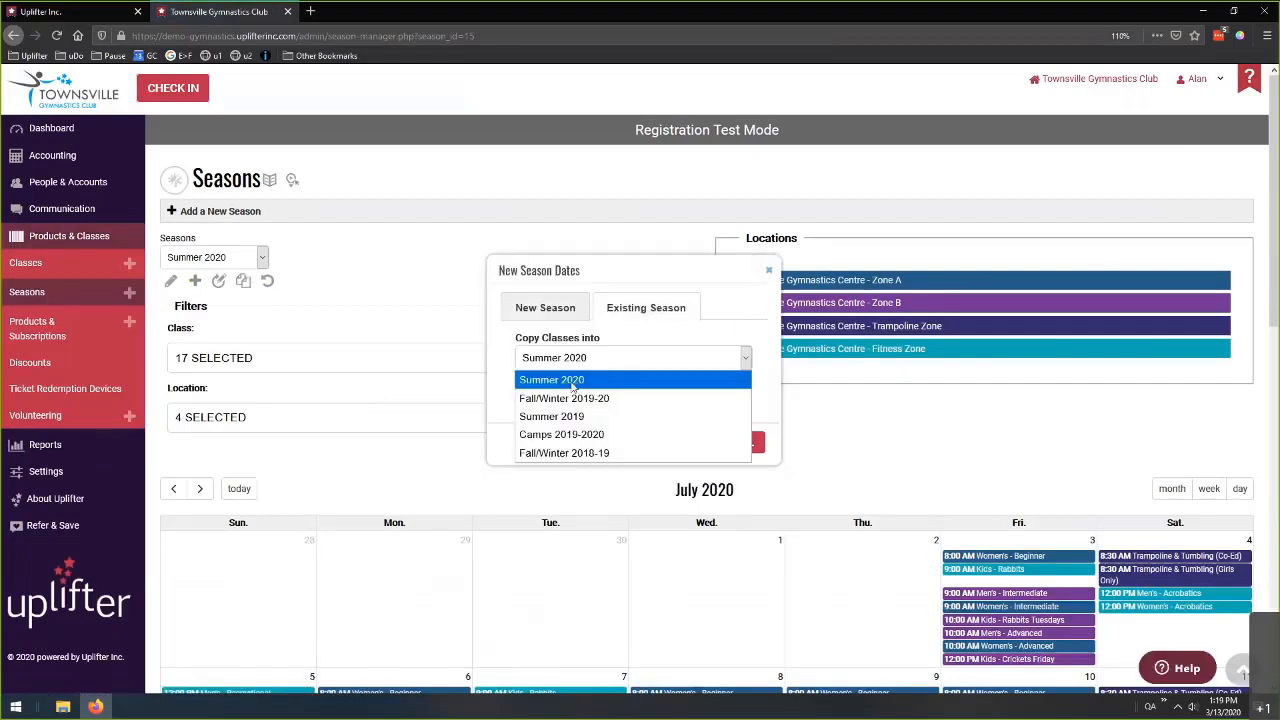
click(575, 376)
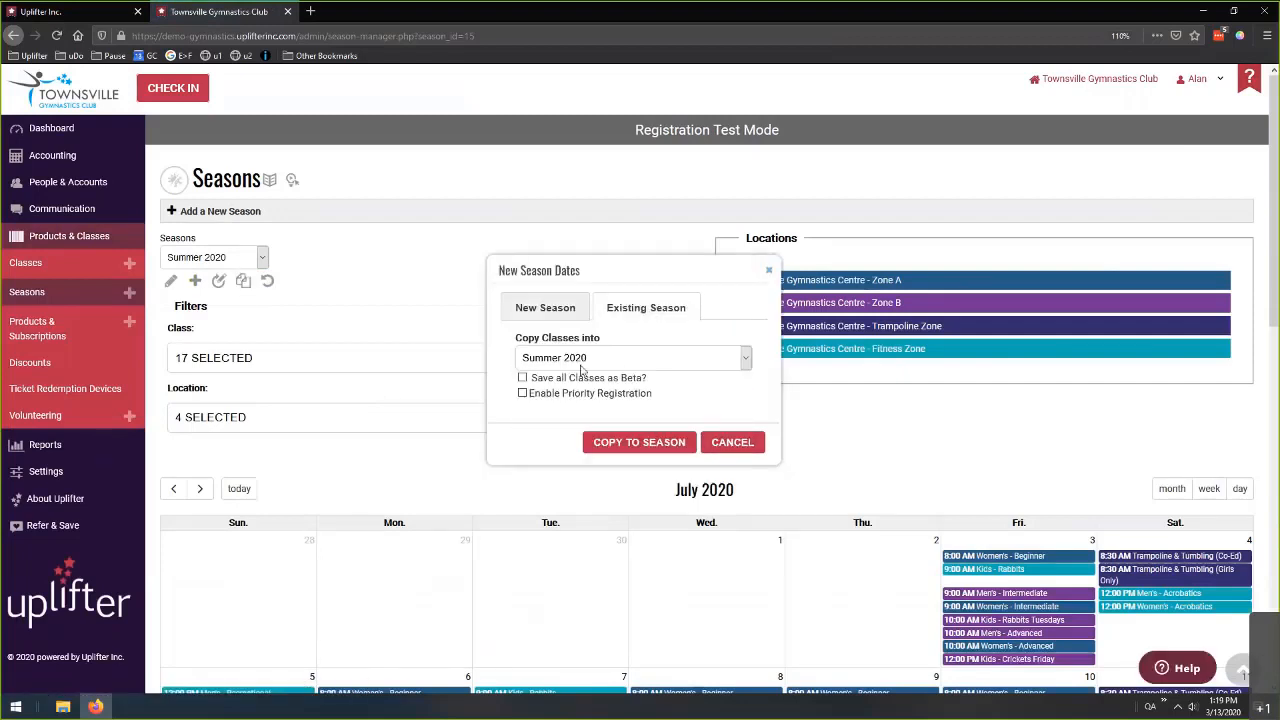
click(578, 377)
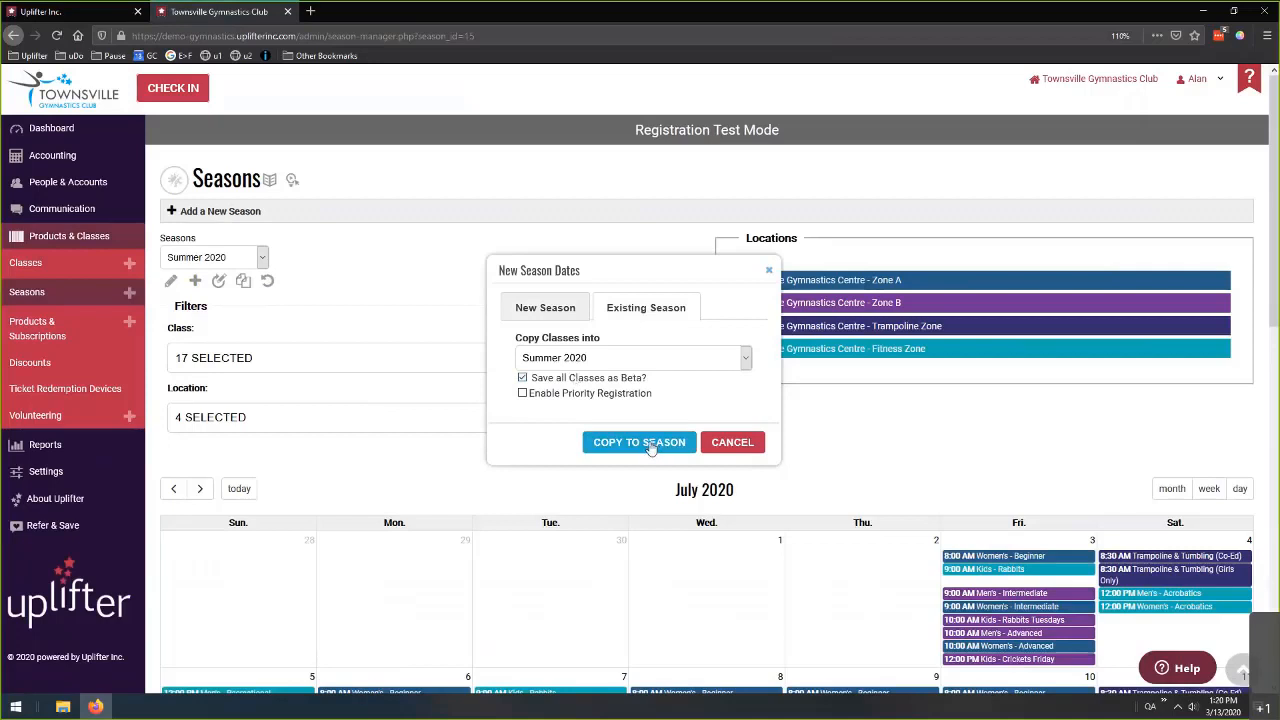